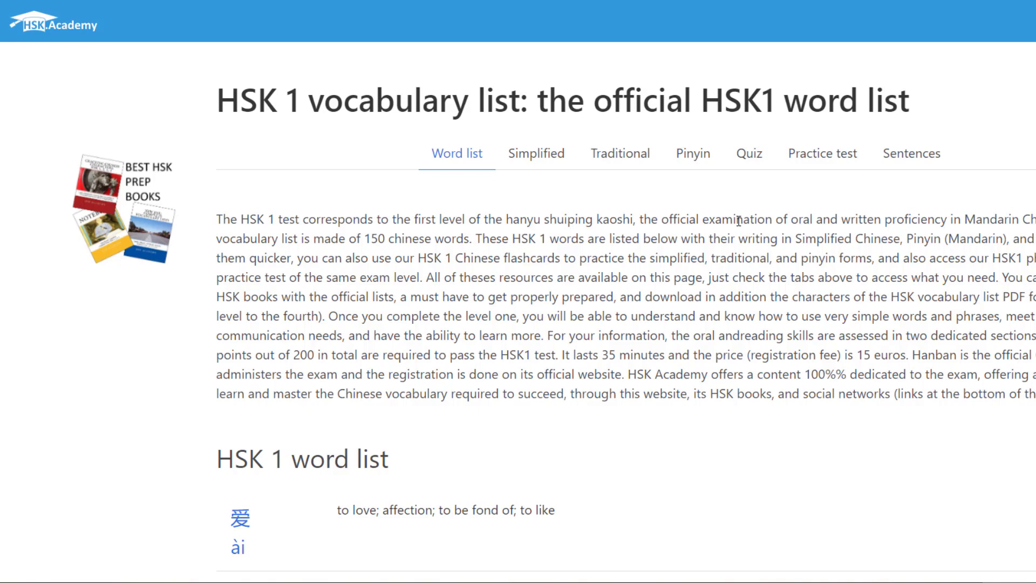
Scroll the HSK 1 vocabulary page and highlight the '1' in its title.
{"action": "scroll", "coordinate": [659, 319], "scroll_direction": "down", "scroll_amount": 5}
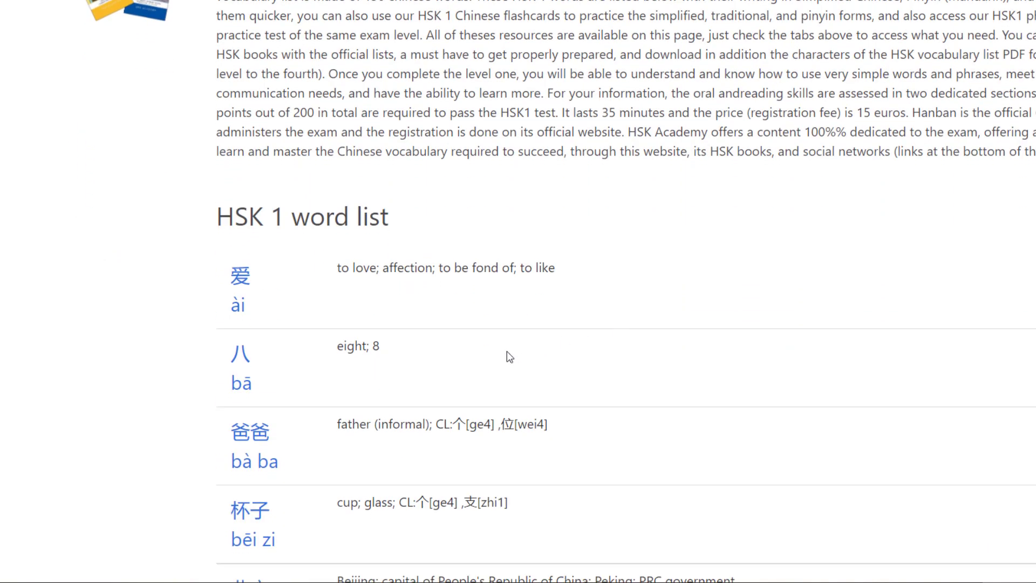
{"action": "scroll", "coordinate": [506, 350], "scroll_direction": "down", "scroll_amount": 10}
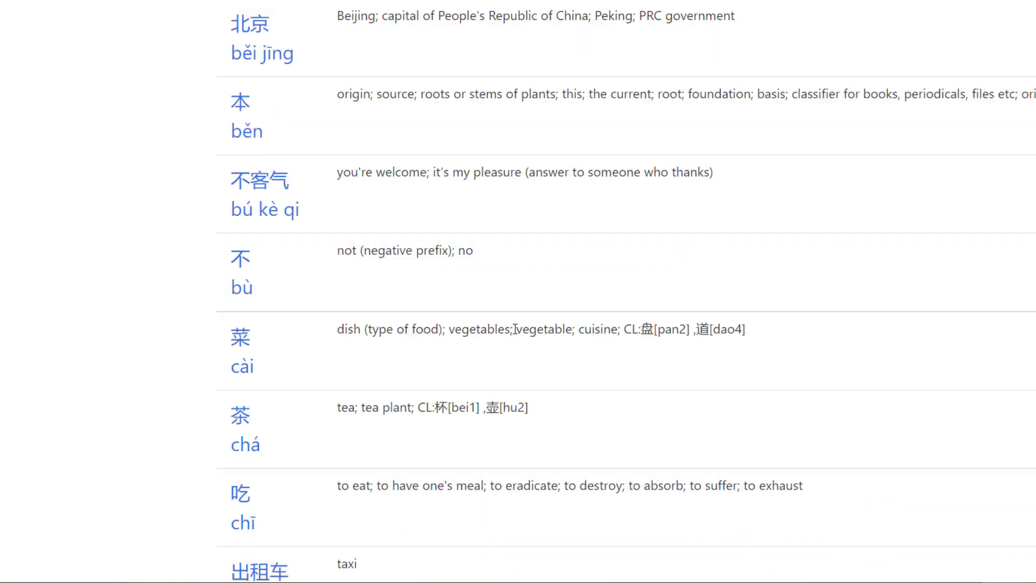
{"action": "scroll", "coordinate": [516, 328], "scroll_direction": "up", "scroll_amount": 15}
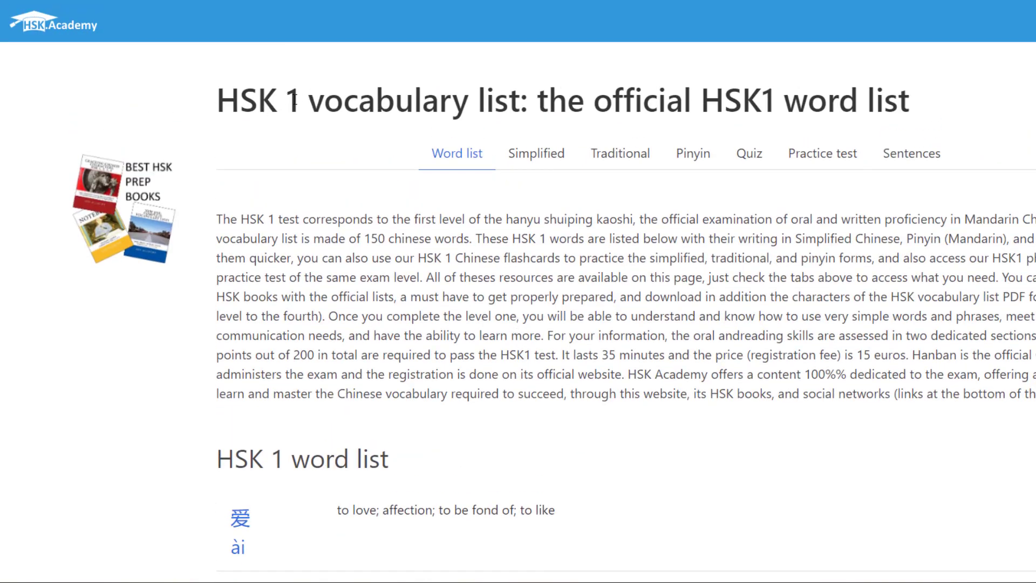
{"action": "left_click_drag", "start_coordinate": [278, 99], "coordinate": [302, 101]}
{"action": "left_click", "coordinate": [348, 221]}
Scroll through the word list and highlight the first word's English definition.
{"action": "scroll", "coordinate": [348, 221], "scroll_direction": "down", "scroll_amount": 3}
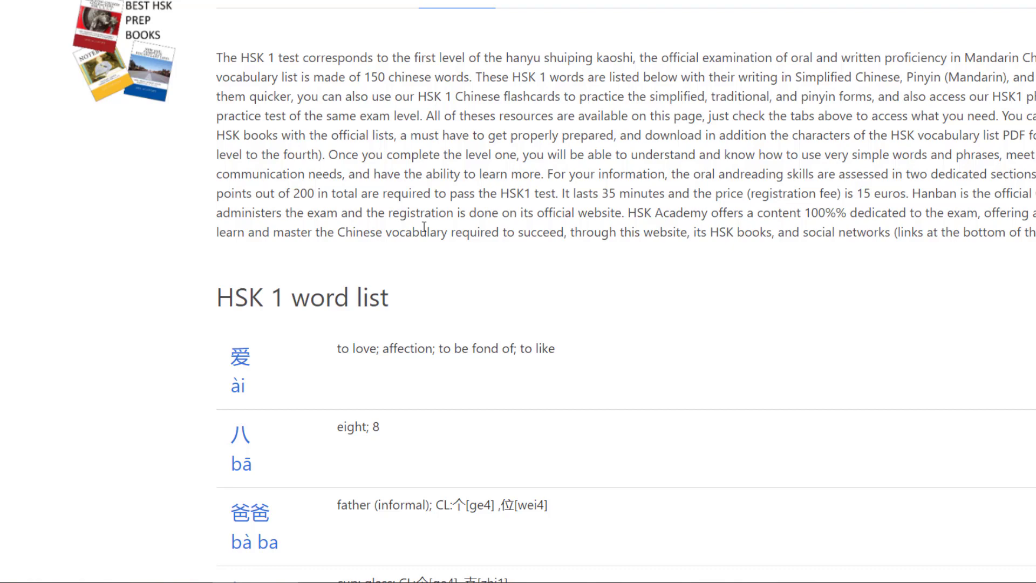
{"action": "scroll", "coordinate": [456, 369], "scroll_direction": "down", "scroll_amount": 3}
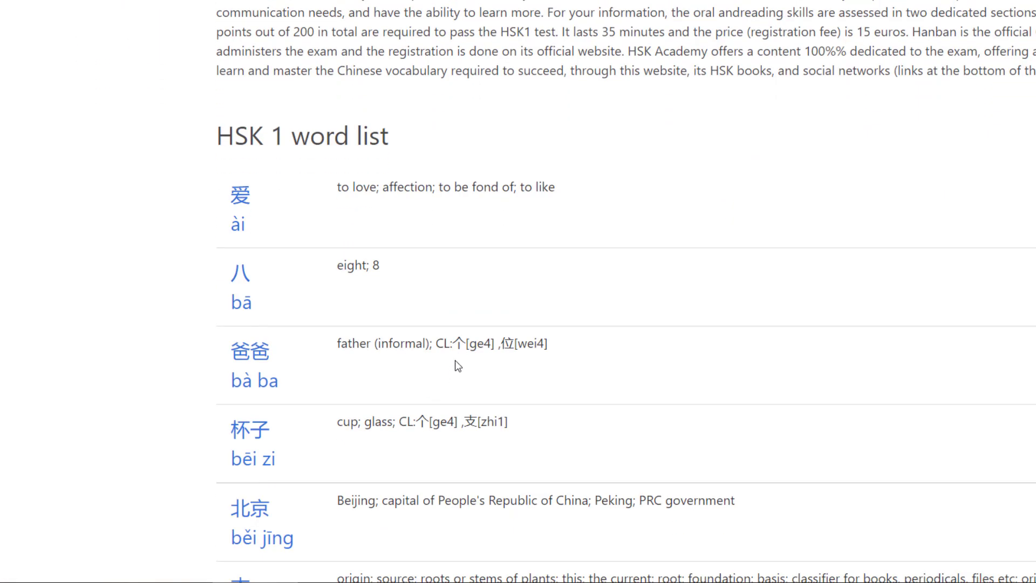
{"action": "scroll", "coordinate": [286, 446], "scroll_direction": "down", "scroll_amount": 3}
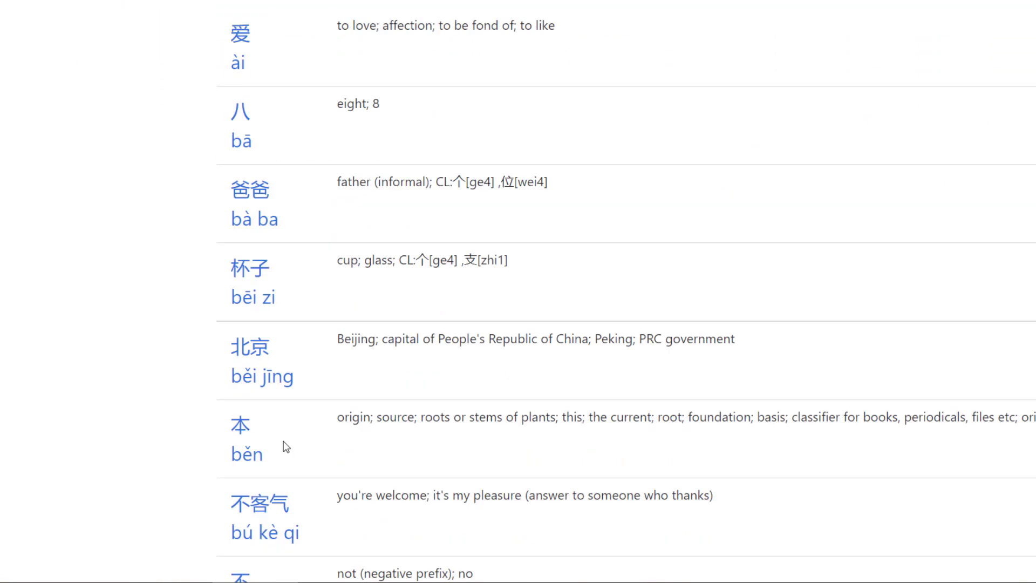
{"action": "scroll", "coordinate": [286, 447], "scroll_direction": "down", "scroll_amount": 4}
{"action": "scroll", "coordinate": [286, 447], "scroll_direction": "down", "scroll_amount": 3}
{"action": "scroll", "coordinate": [286, 446], "scroll_direction": "up", "scroll_amount": 11}
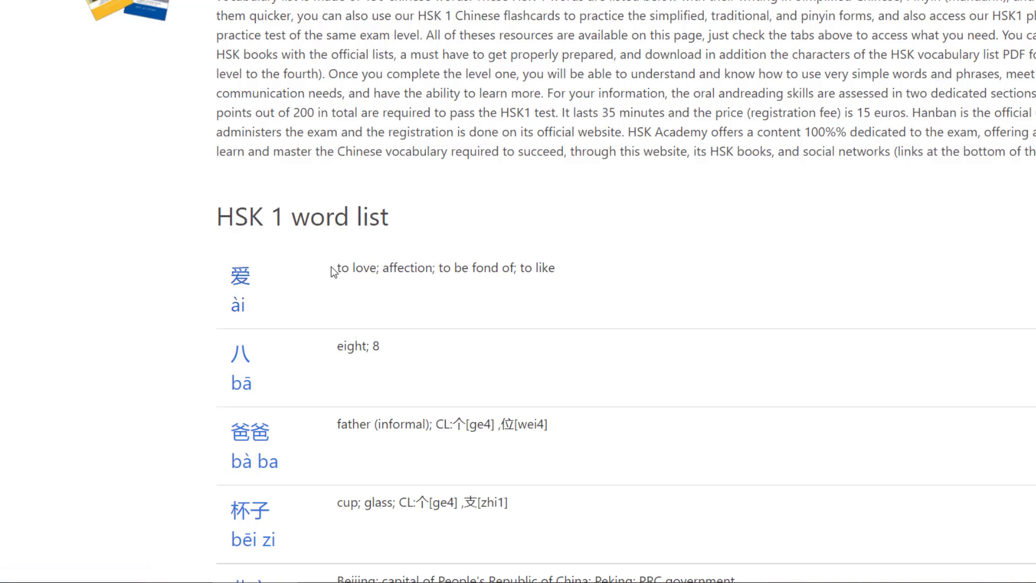
{"action": "left_click_drag", "start_coordinate": [336, 268], "coordinate": [548, 289]}
{"action": "left_click", "coordinate": [549, 289]}
Copy the vocabulary list page address and widen column A in the sheet.
{"action": "right_click", "coordinate": [337, 2]}
{"action": "left_click", "coordinate": [336, 70]}
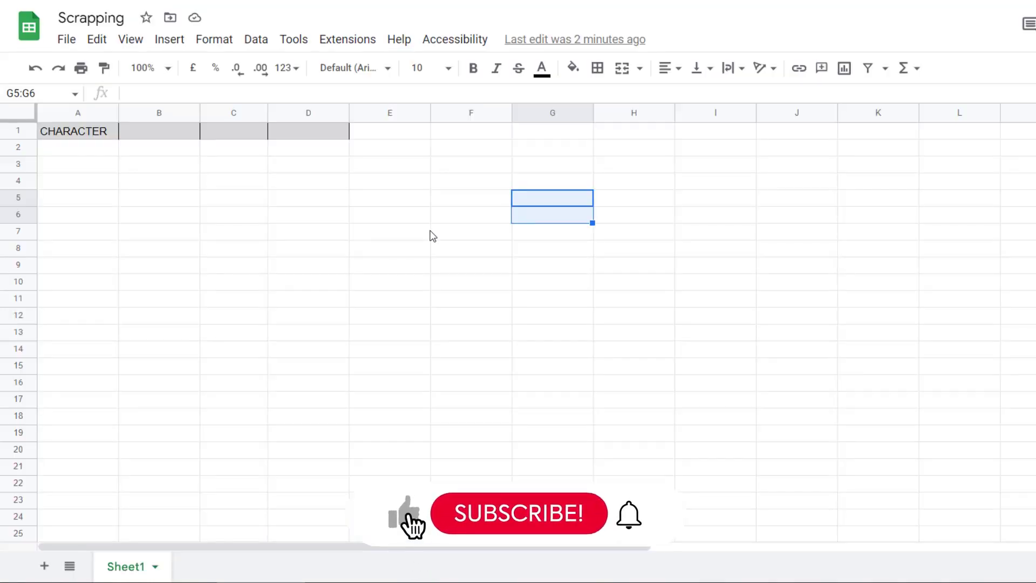
{"action": "left_click_drag", "start_coordinate": [118, 113], "coordinate": [155, 117]}
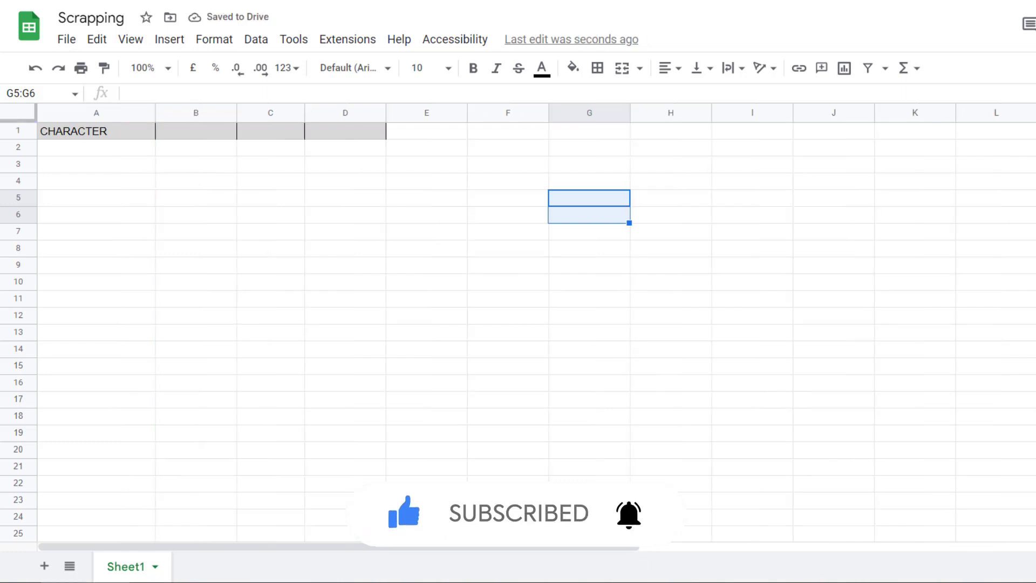
{"action": "left_click", "coordinate": [126, 154]}
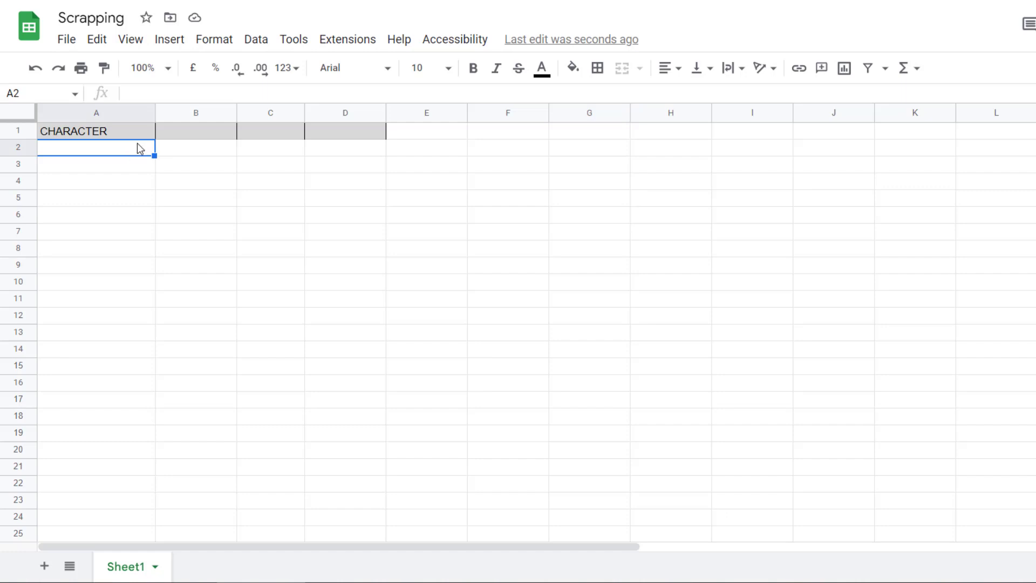
Label cell F1 as 'Link'.
{"action": "left_click", "coordinate": [513, 133]}
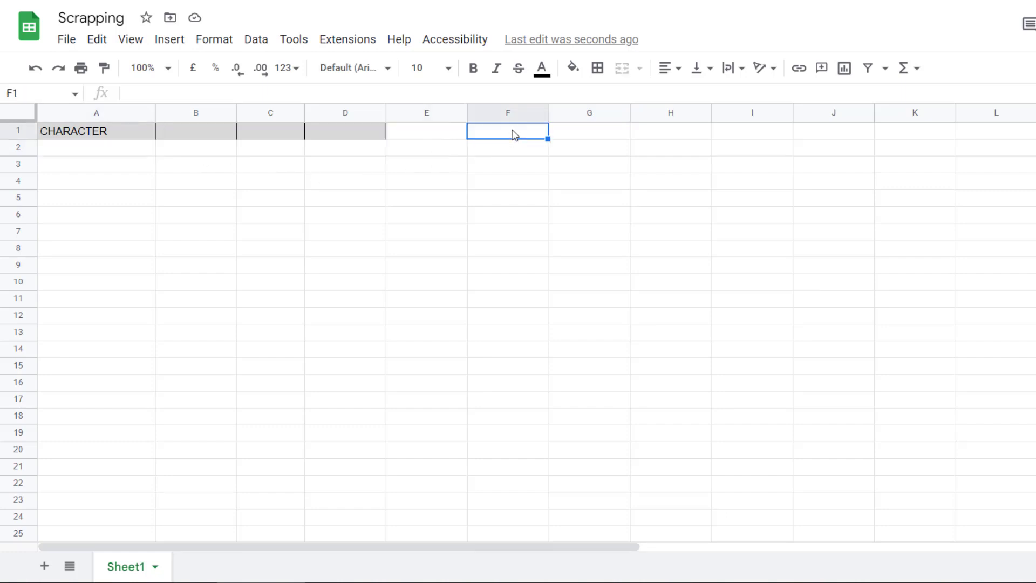
{"action": "type", "text": "Lin"}
{"action": "key", "text": "BackSpace"}
{"action": "key", "text": "BackSpace"}
{"action": "key", "text": "BackSpace"}
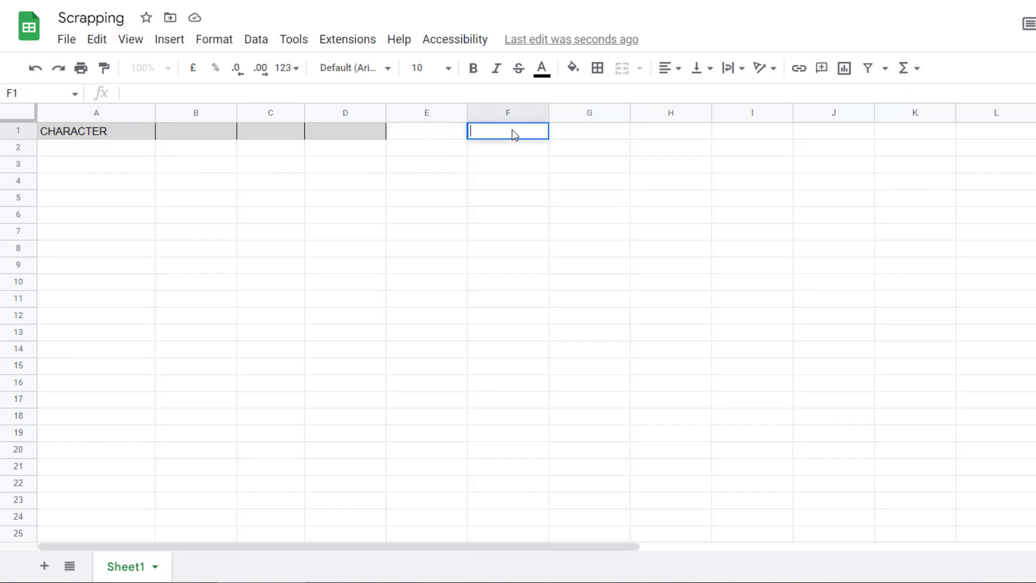
{"action": "type", "text": "LINK"}
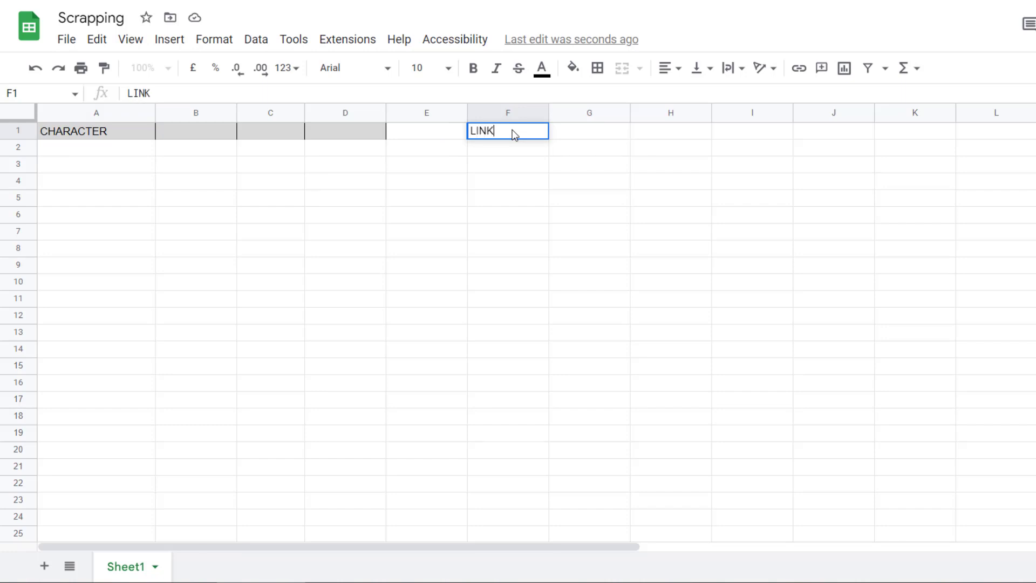
{"action": "key", "text": "BackSpace"}
{"action": "key", "text": "BackSpace"}
{"action": "key", "text": "BackSpace"}
{"action": "type", "text": "ink"}
{"action": "left_click", "coordinate": [604, 129]}
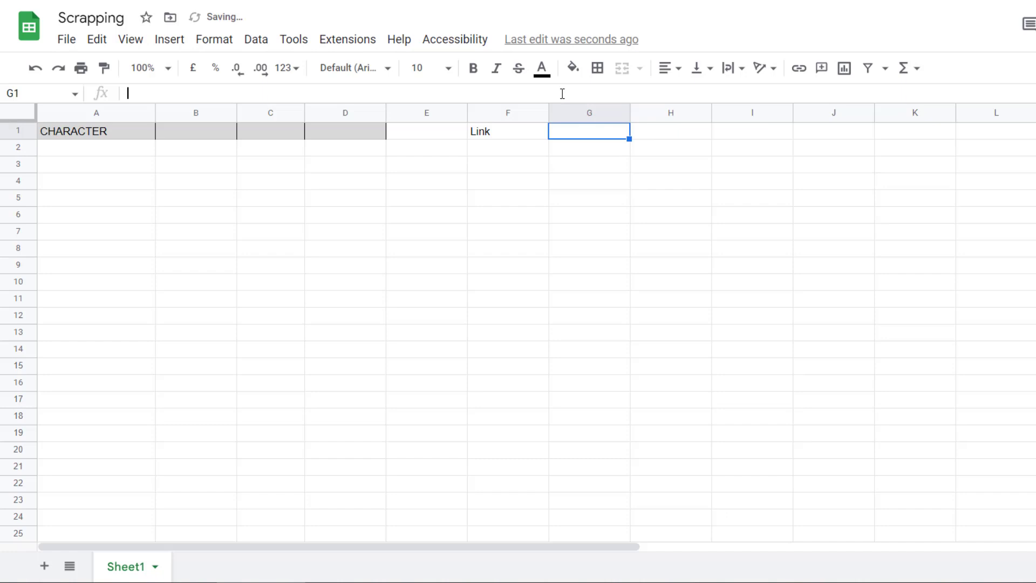
{"action": "type", "text": "="}
{"action": "type", "text": "https://hsk.academy/en/hsk-1-vocabulary-list"}
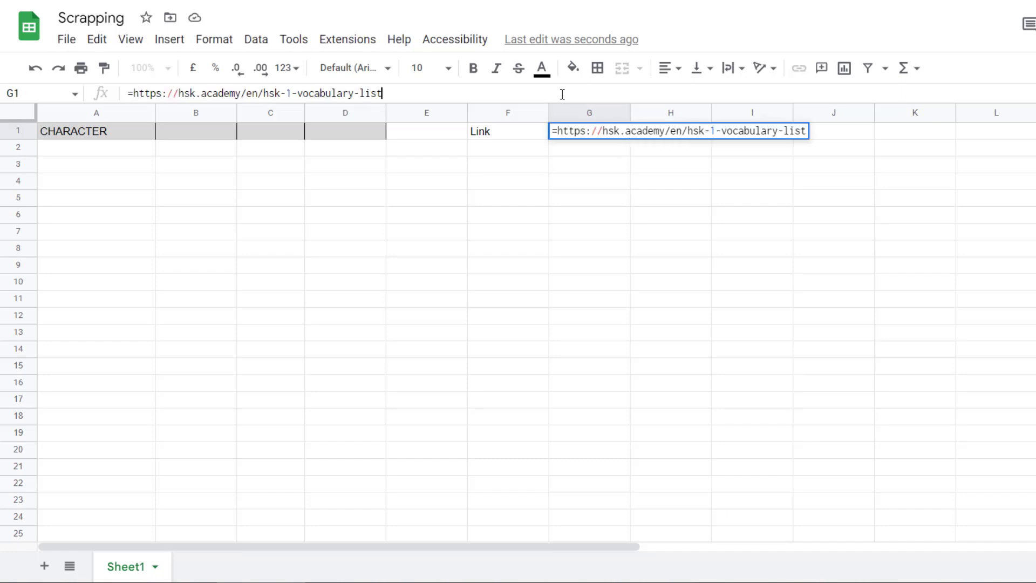
{"action": "type", "text": "\""}
{"action": "key", "text": "Home"}
{"action": "key", "text": "Right"}
{"action": "key", "text": "Right"}
{"action": "key", "text": "Left"}
{"action": "type", "text": "\""}
{"action": "key", "text": "Return"}
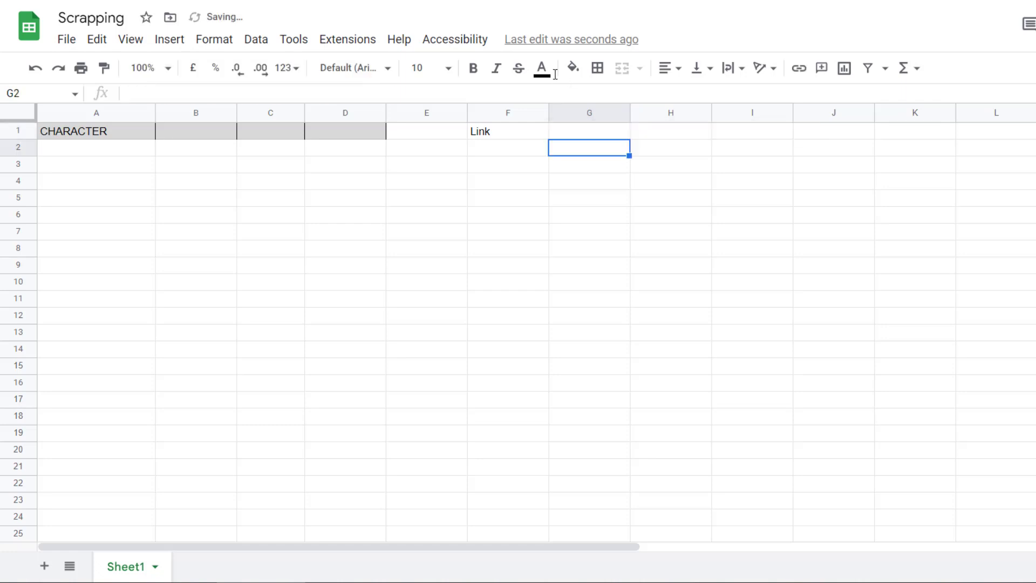
Check the G1 formula and widen column G to fit the link.
{"action": "left_click", "coordinate": [629, 113]}
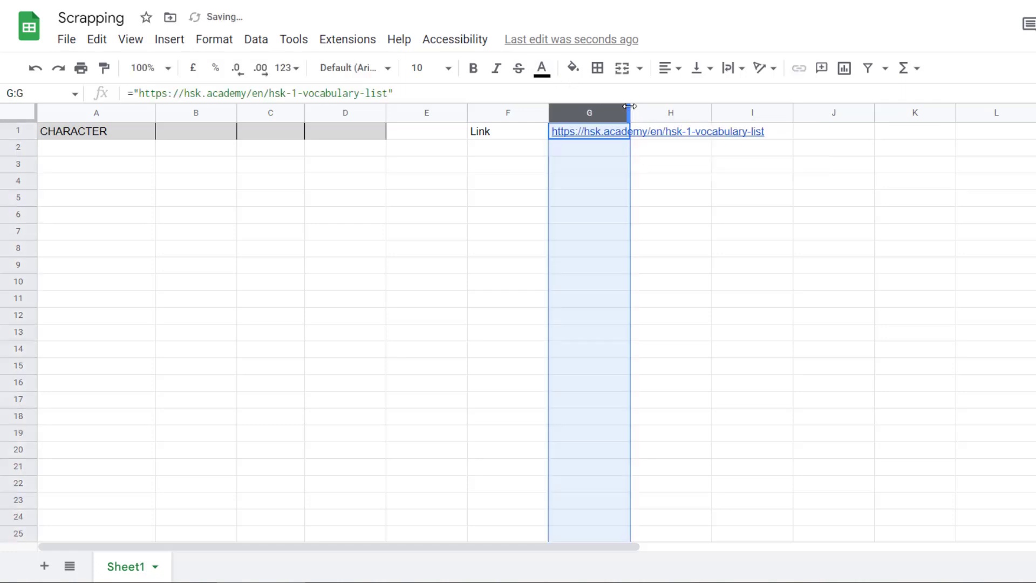
{"action": "key", "text": "F2"}
{"action": "left_click", "coordinate": [670, 265]}
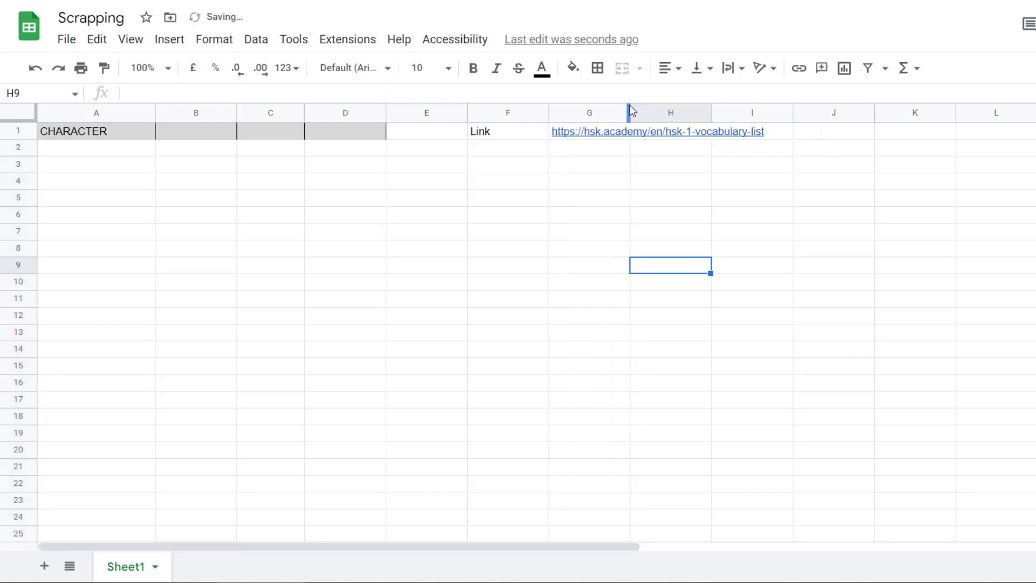
{"action": "left_click_drag", "start_coordinate": [629, 113], "coordinate": [766, 113]}
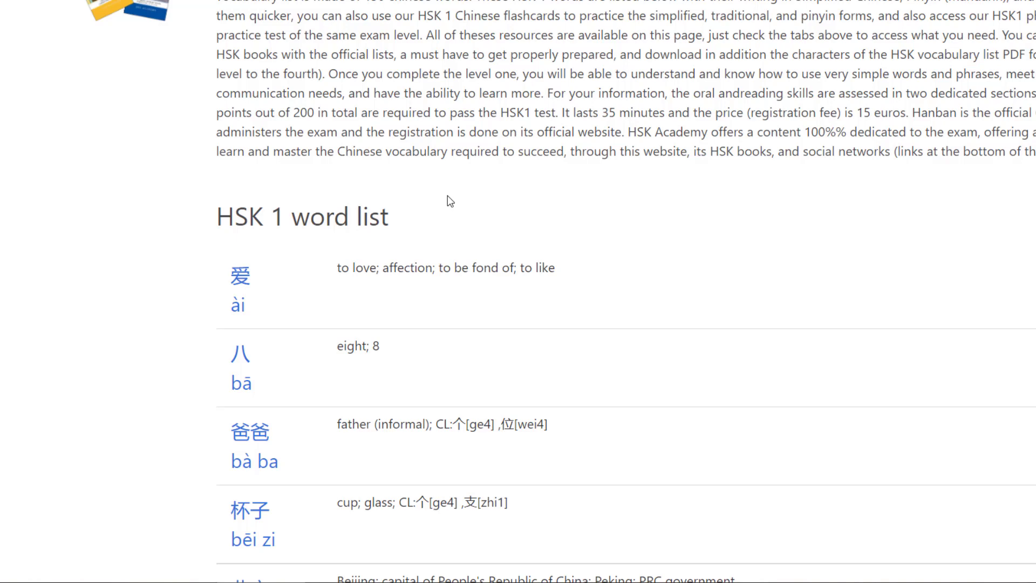
Inspect the 爱 word link in Chrome DevTools.
{"action": "scroll", "coordinate": [429, 227], "scroll_direction": "up", "scroll_amount": 4}
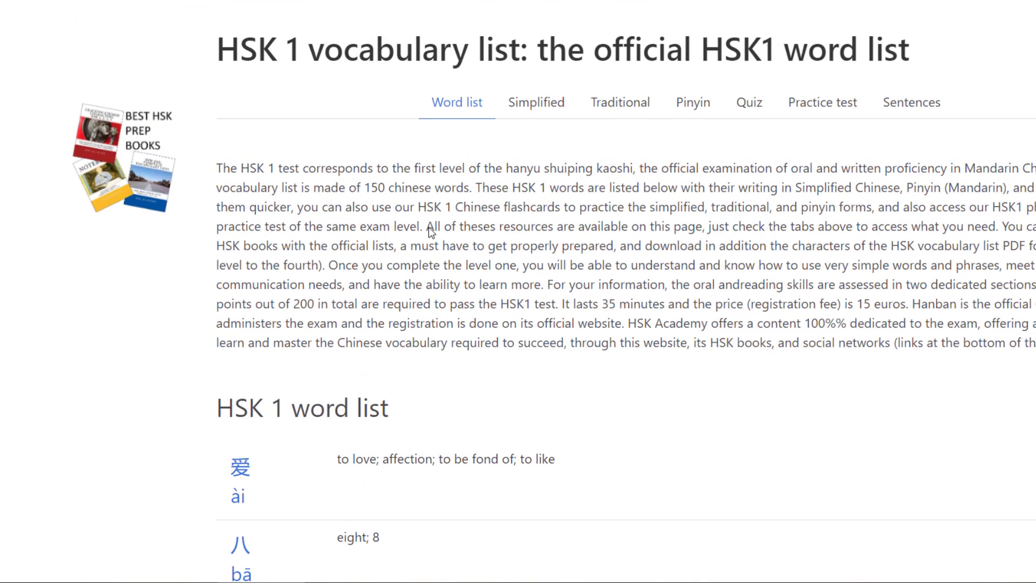
{"action": "scroll", "coordinate": [429, 227], "scroll_direction": "up", "scroll_amount": 1}
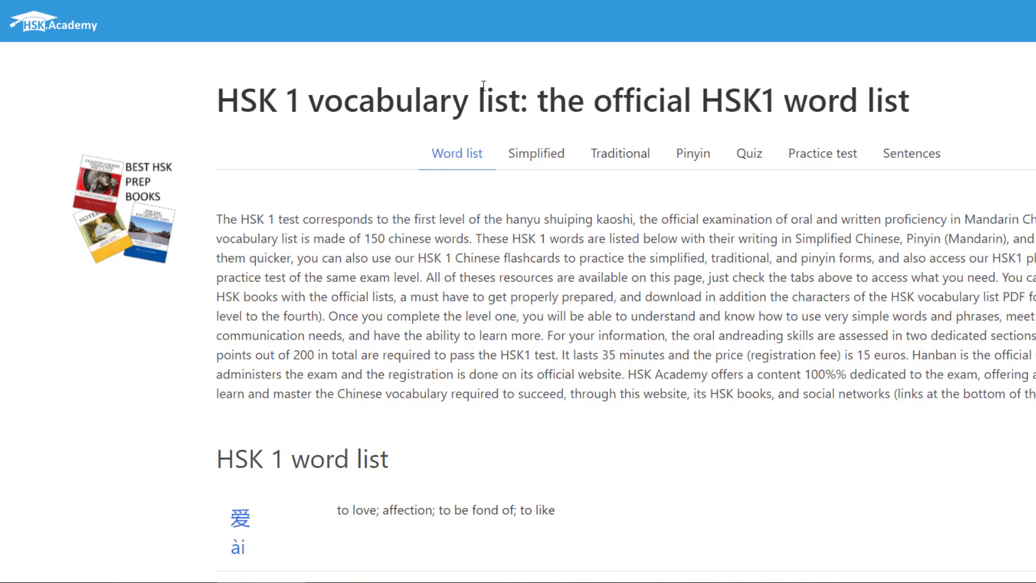
{"action": "scroll", "coordinate": [459, 234], "scroll_direction": "down", "scroll_amount": 3}
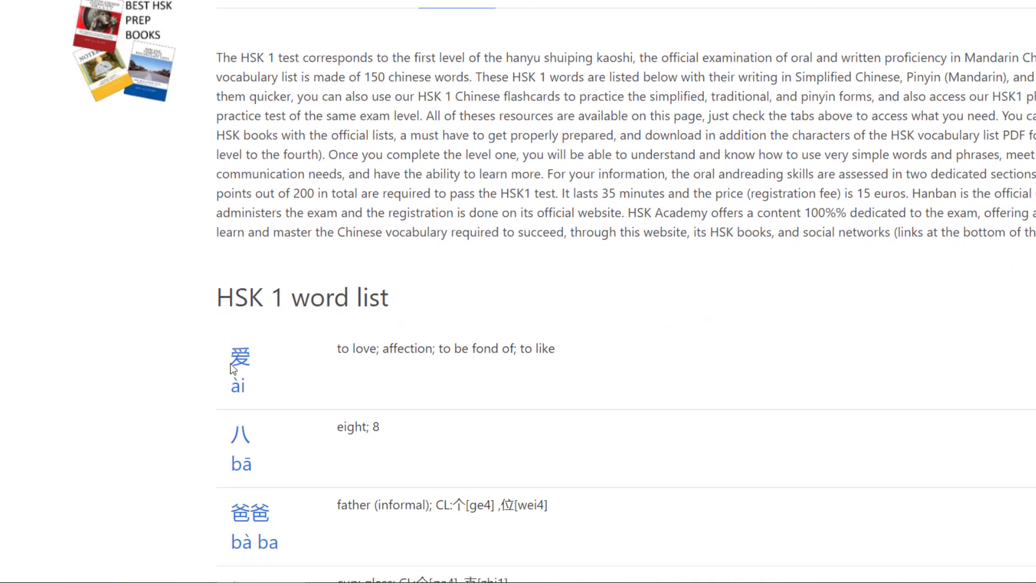
{"action": "right_click", "coordinate": [244, 357]}
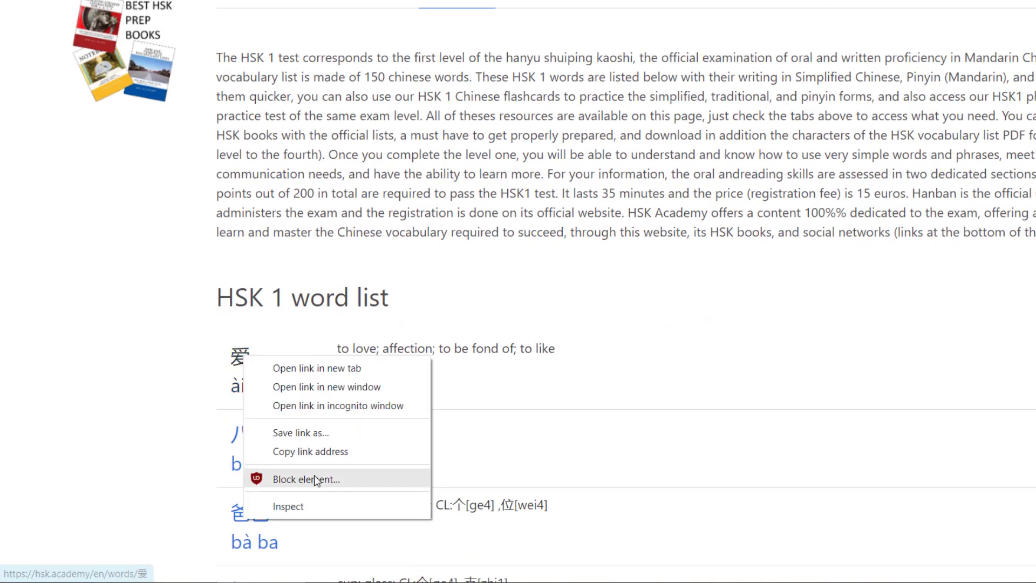
{"action": "left_click", "coordinate": [493, 238]}
{"action": "right_click", "coordinate": [243, 359]}
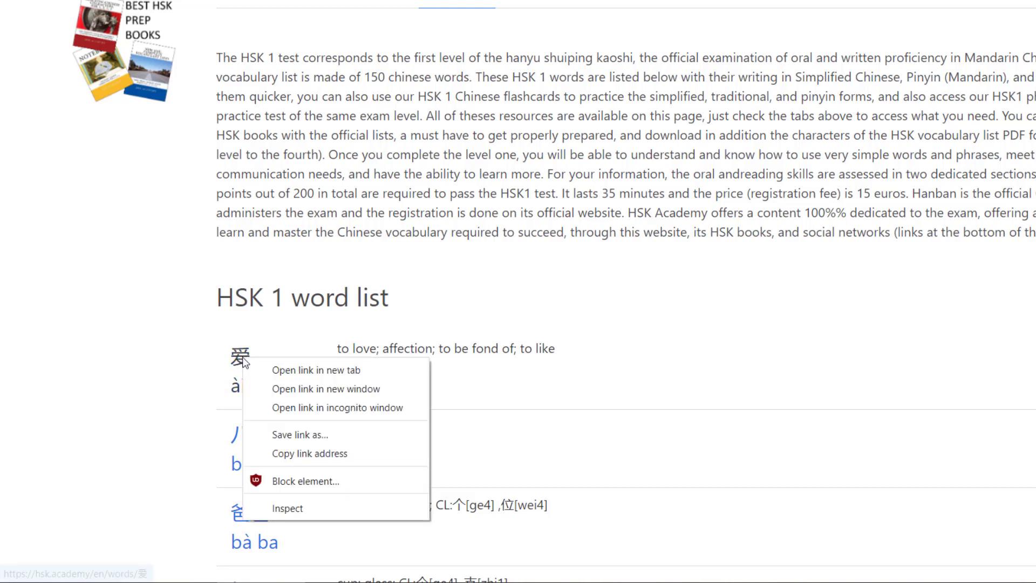
{"action": "left_click", "coordinate": [300, 501]}
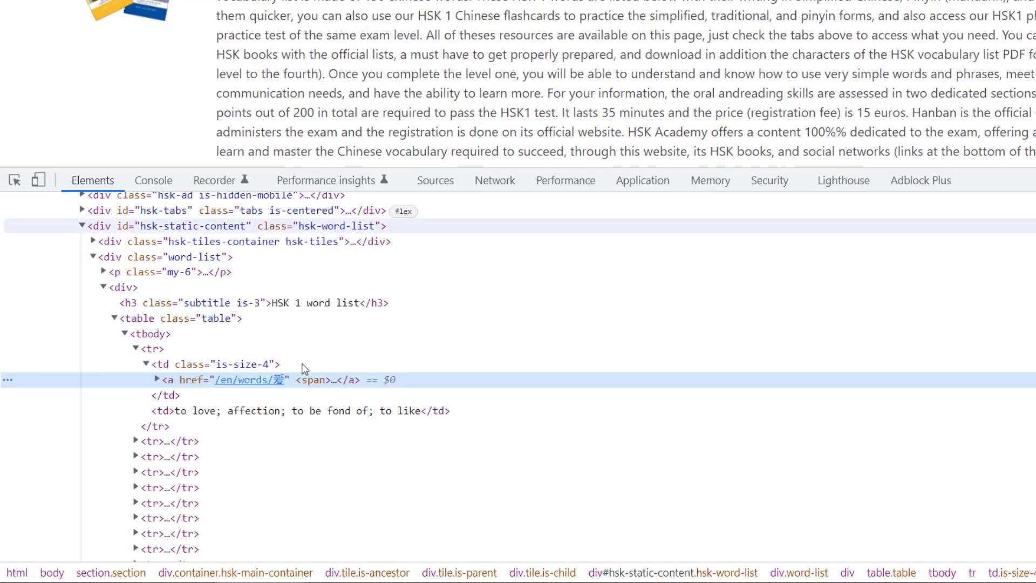
Browse the Elements tree and drag the DevTools divider down to enlarge the page.
{"action": "scroll", "coordinate": [462, 129], "scroll_direction": "down", "scroll_amount": 3}
{"action": "scroll", "coordinate": [461, 129], "scroll_direction": "down", "scroll_amount": 2}
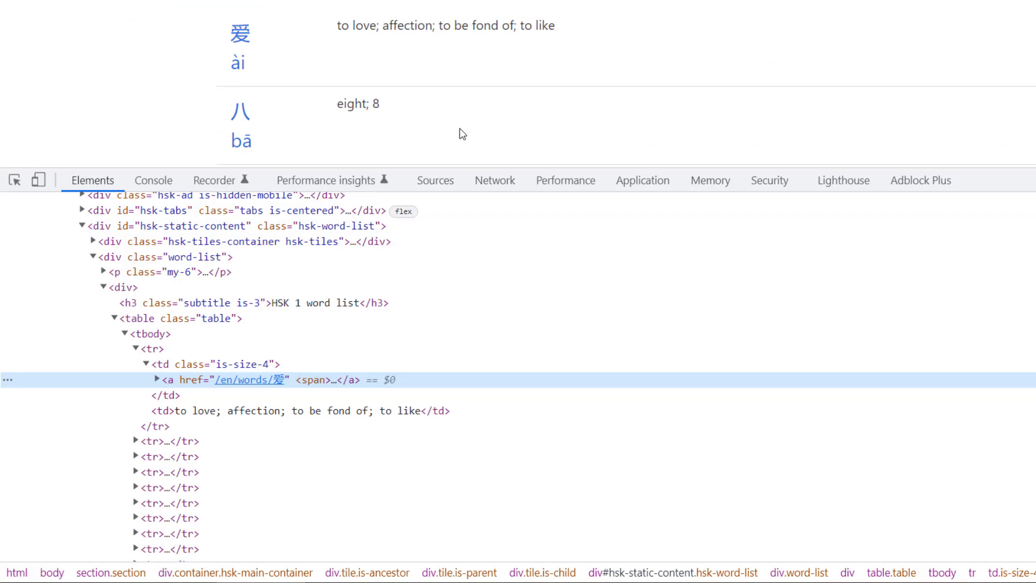
{"action": "scroll", "coordinate": [456, 132], "scroll_direction": "up", "scroll_amount": 2}
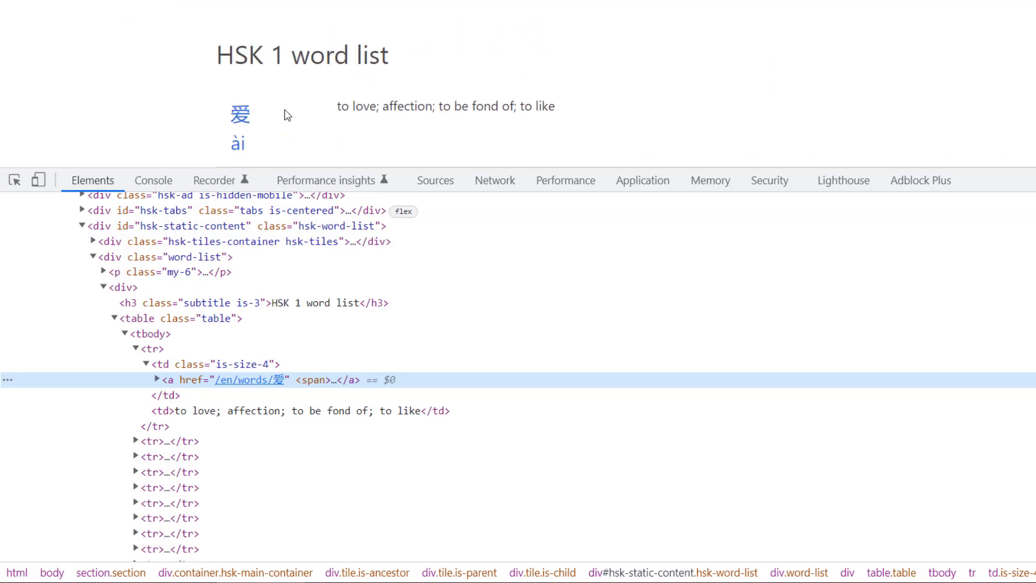
{"action": "left_click_drag", "start_coordinate": [286, 168], "coordinate": [286, 339]}
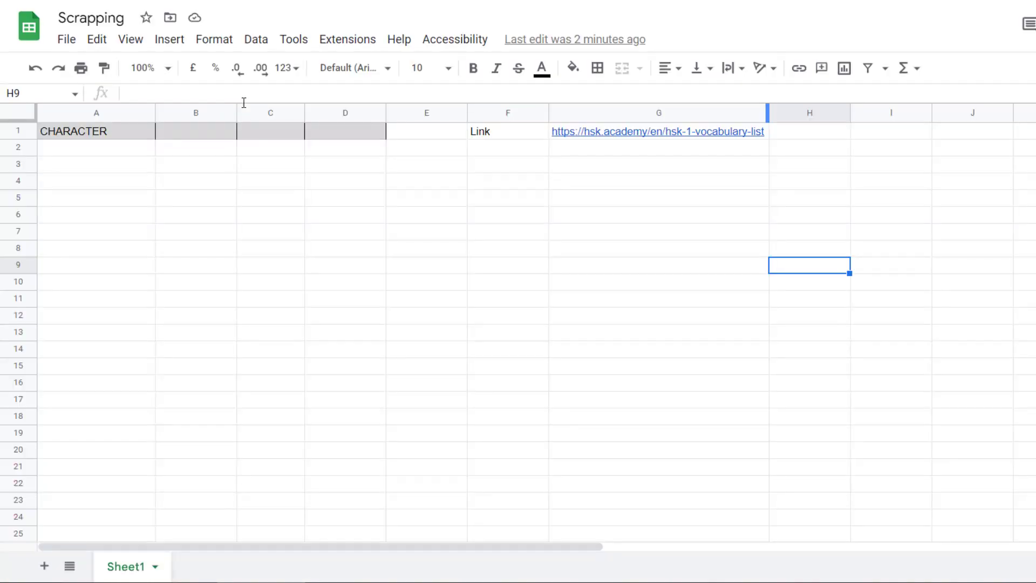
Start A2's formula as =IMPORTXML(G1;"// using G1 as the page URL.
{"action": "left_click", "coordinate": [114, 153]}
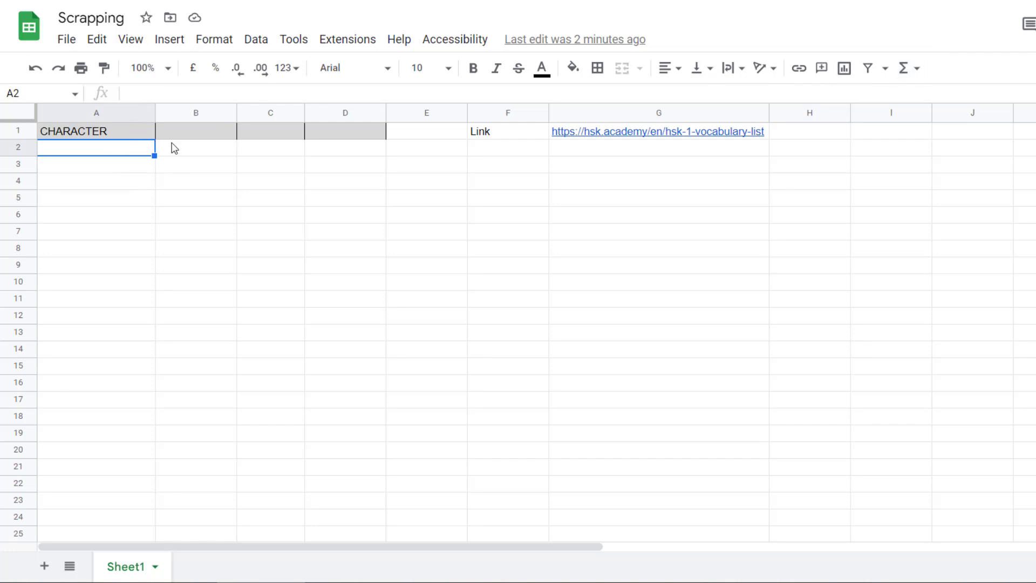
{"action": "type", "text": "="}
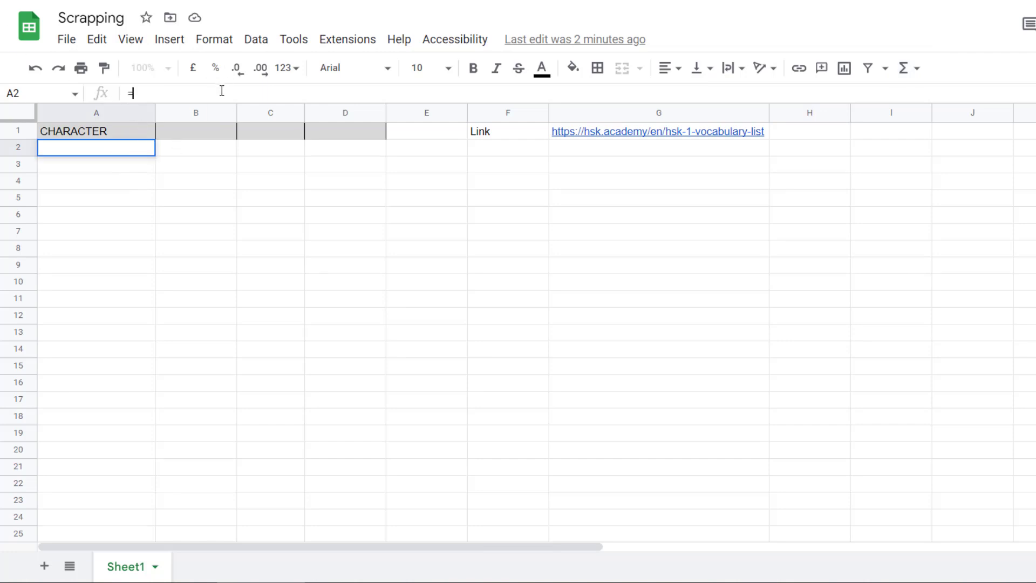
{"action": "type", "text": "import"}
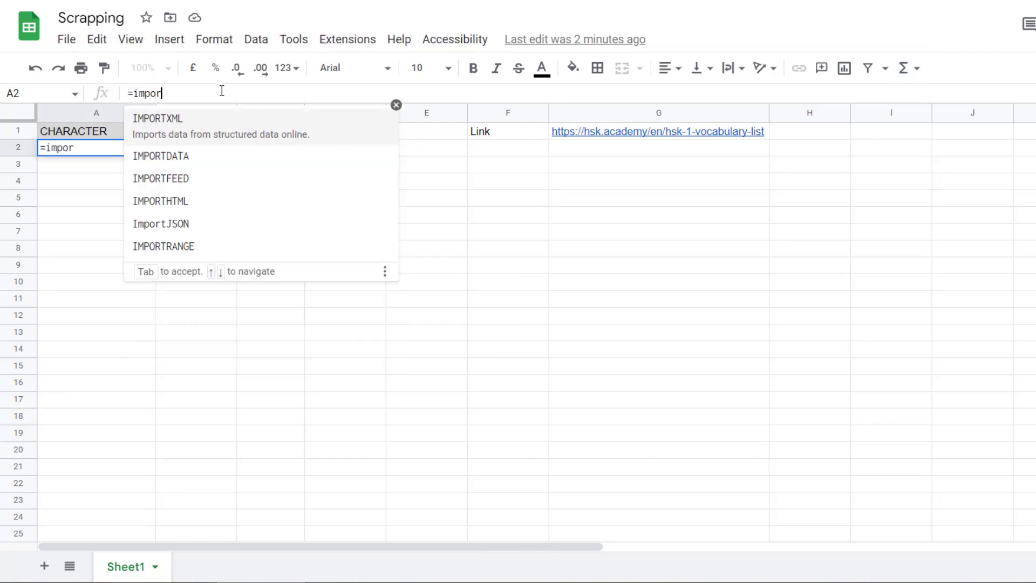
{"action": "left_click", "coordinate": [199, 120]}
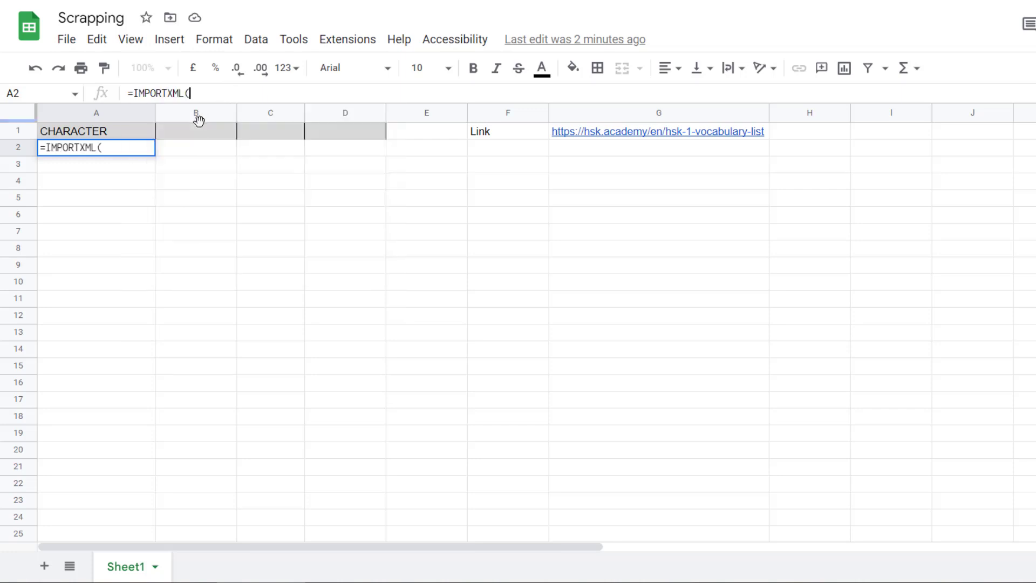
{"action": "left_click", "coordinate": [614, 133]}
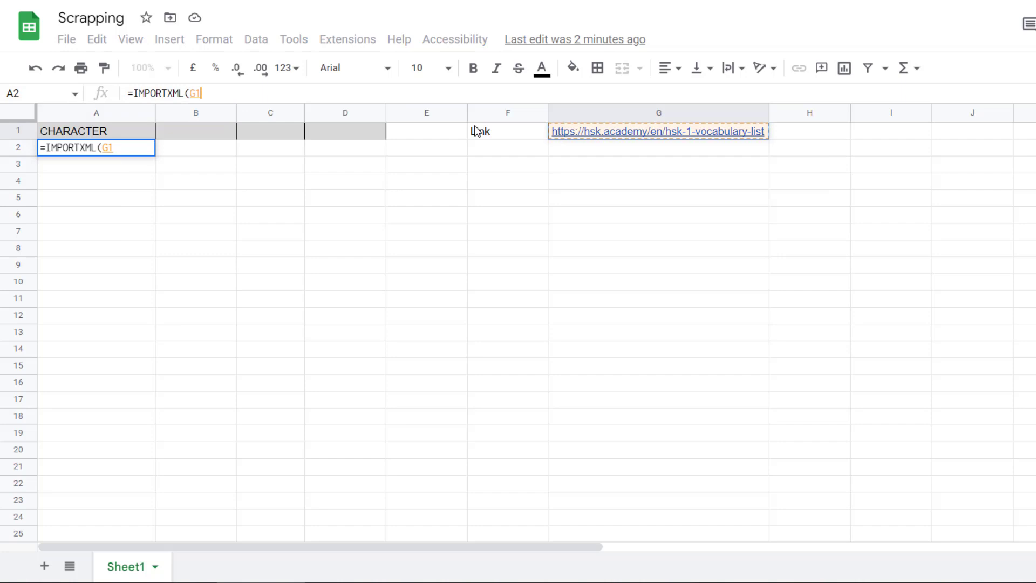
{"action": "type", "text": ";"}
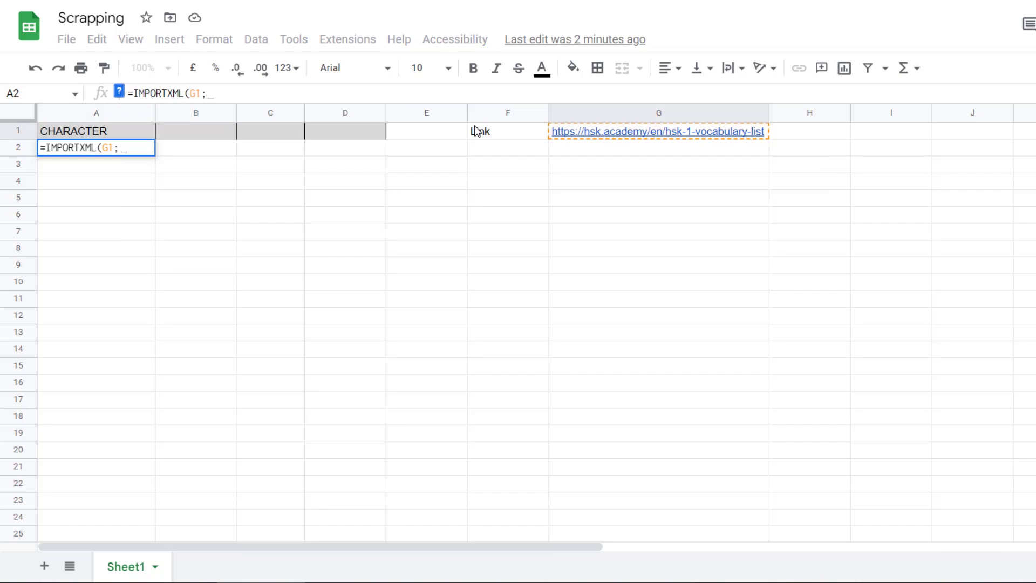
{"action": "type", "text": "\""}
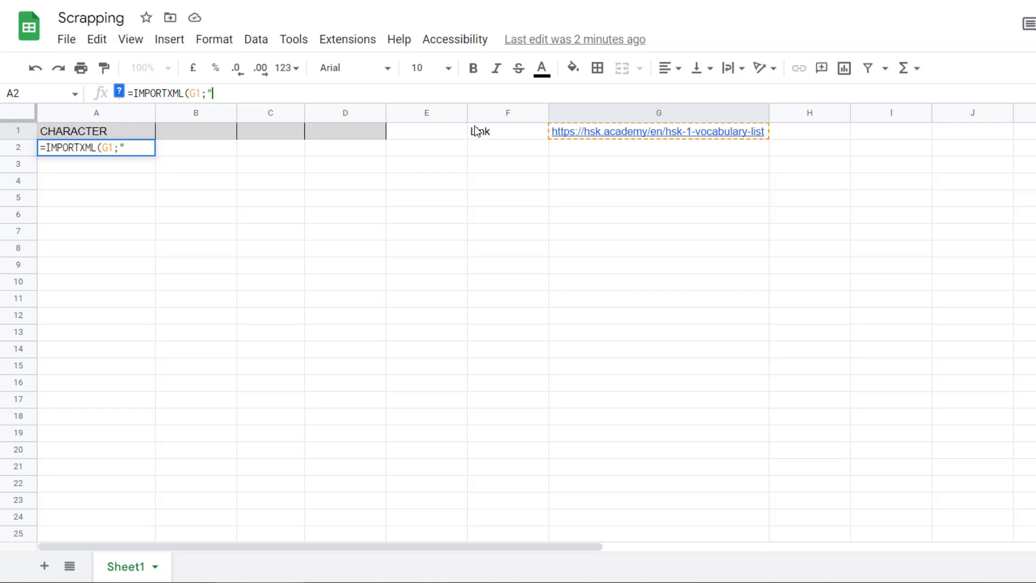
{"action": "type", "text": "//"}
{"action": "key", "text": "ctrl+Tab"}
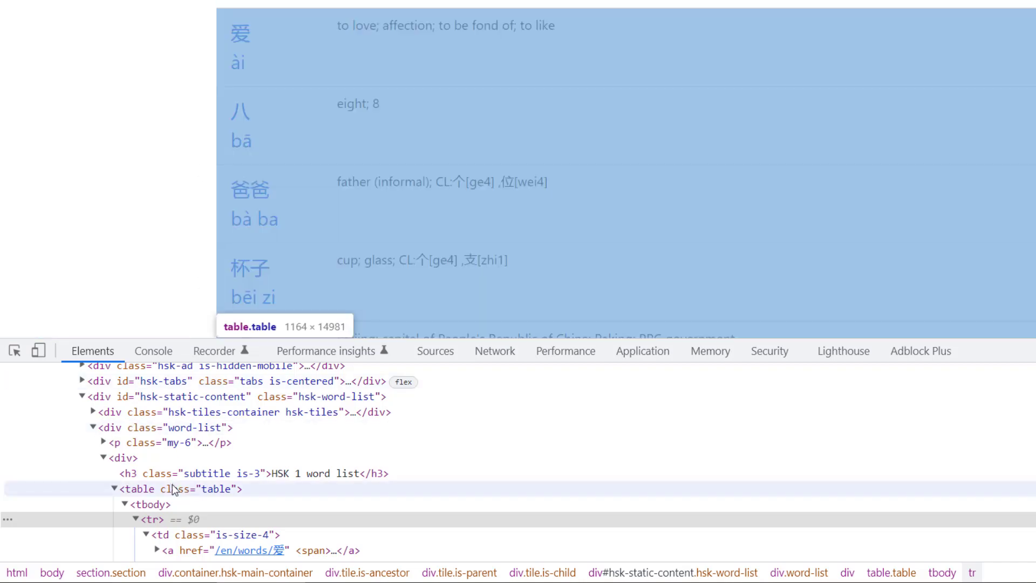
Inspect the 八 entry and expand its <a> node in the Elements panel.
{"action": "scroll", "coordinate": [183, 487], "scroll_direction": "down", "scroll_amount": 1}
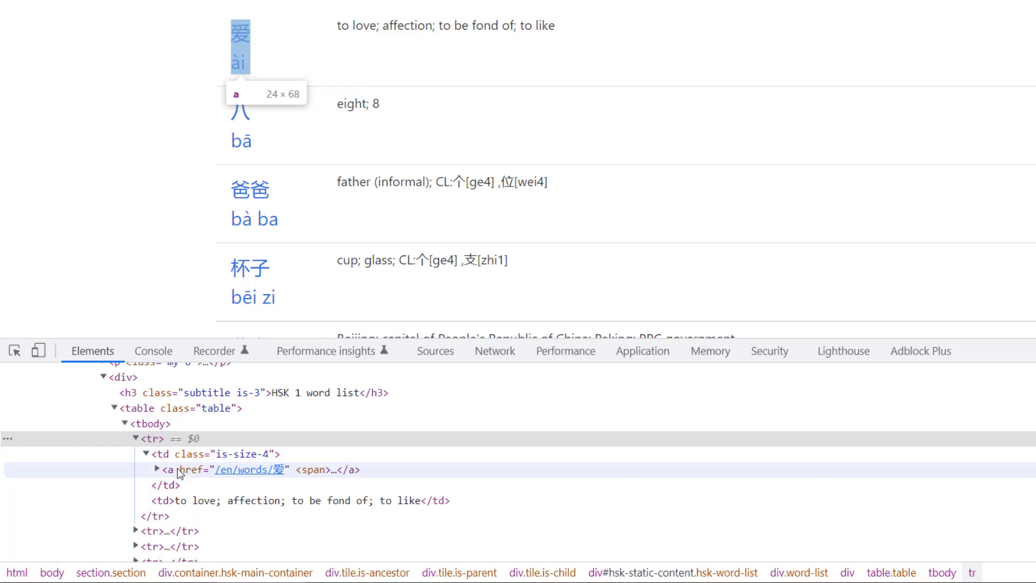
{"action": "right_click", "coordinate": [247, 124]}
{"action": "right_click", "coordinate": [248, 137]}
{"action": "left_click", "coordinate": [293, 282]}
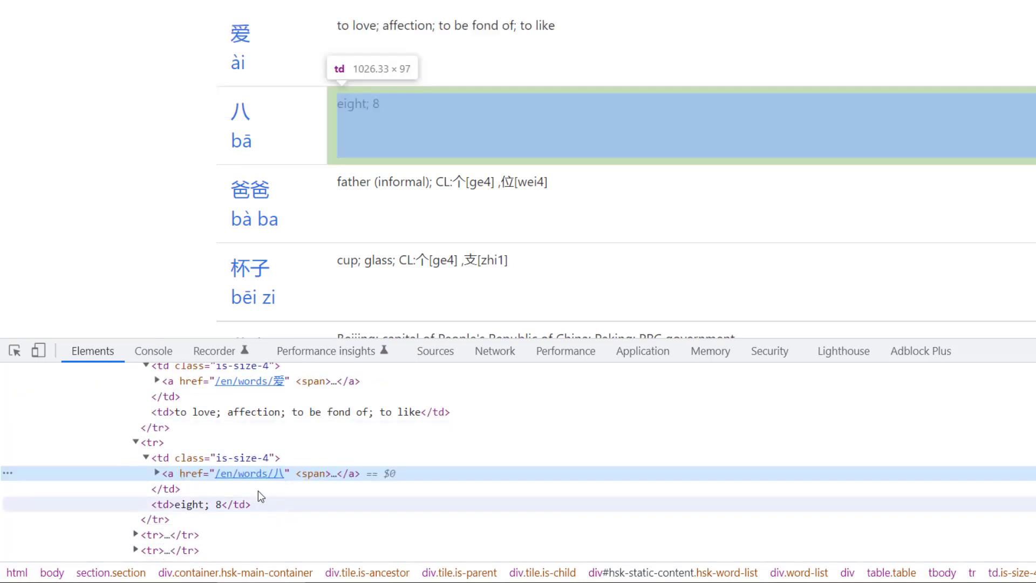
{"action": "left_click", "coordinate": [157, 473]}
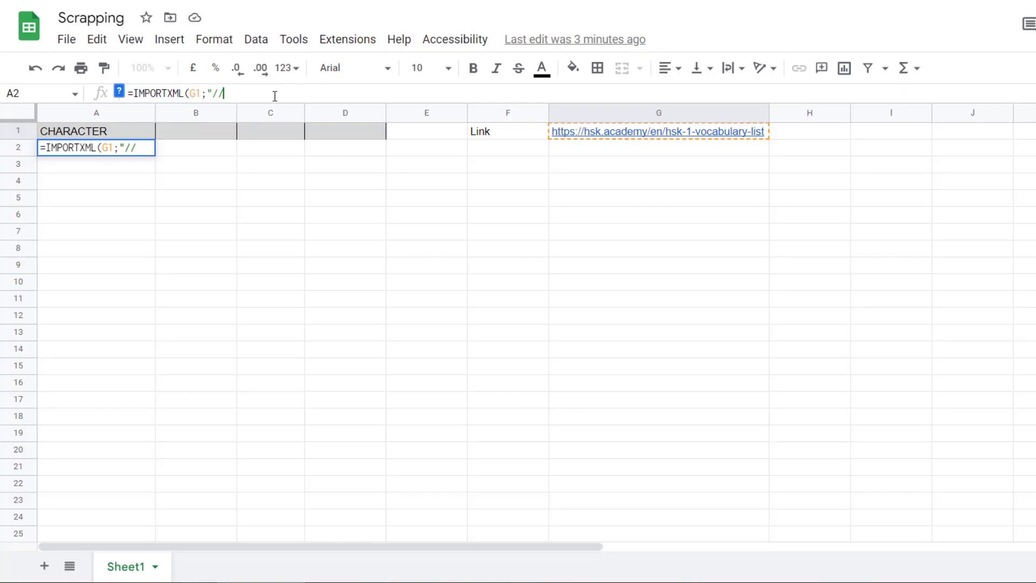
{"action": "type", "text": "td[contai"}
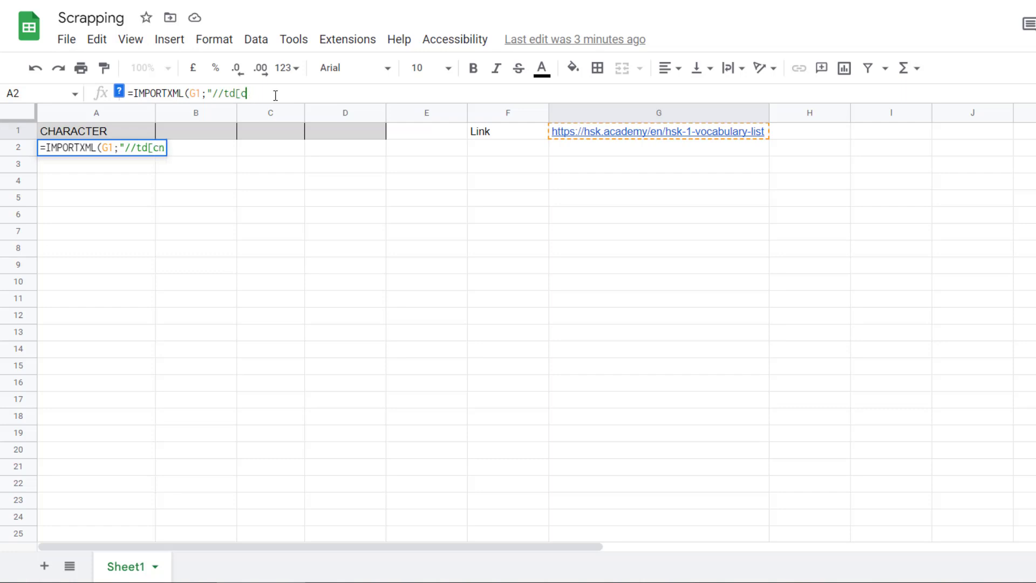
{"action": "type", "text": "ns(@class,"}
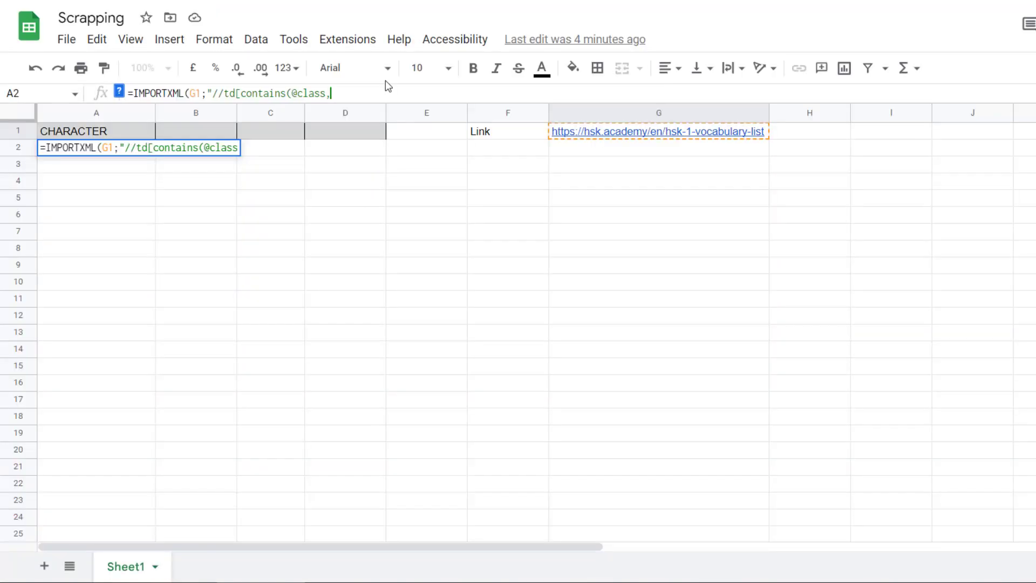
{"action": "type", "text": "is-size-4)"}
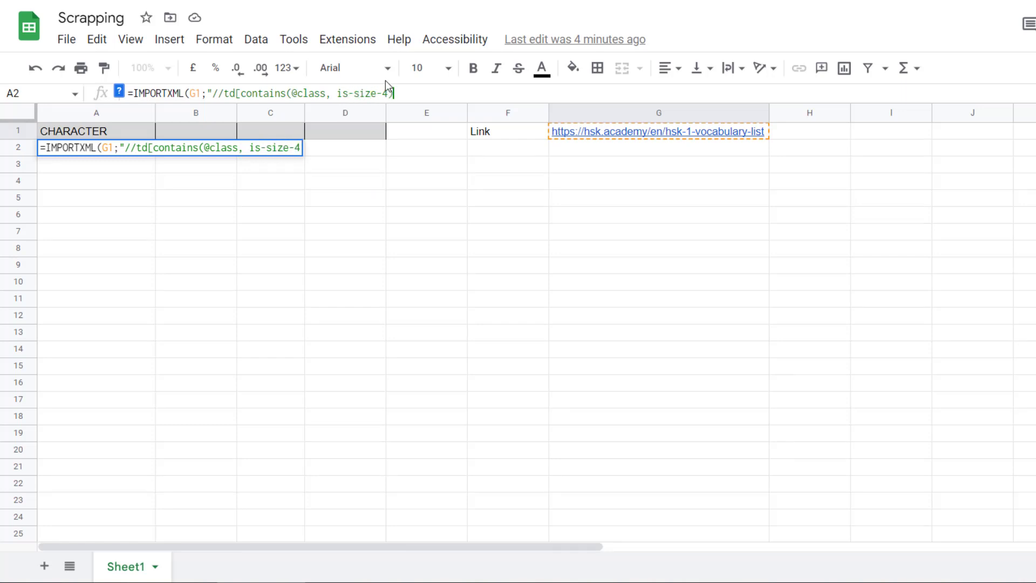
{"action": "type", "text": "]\")"}
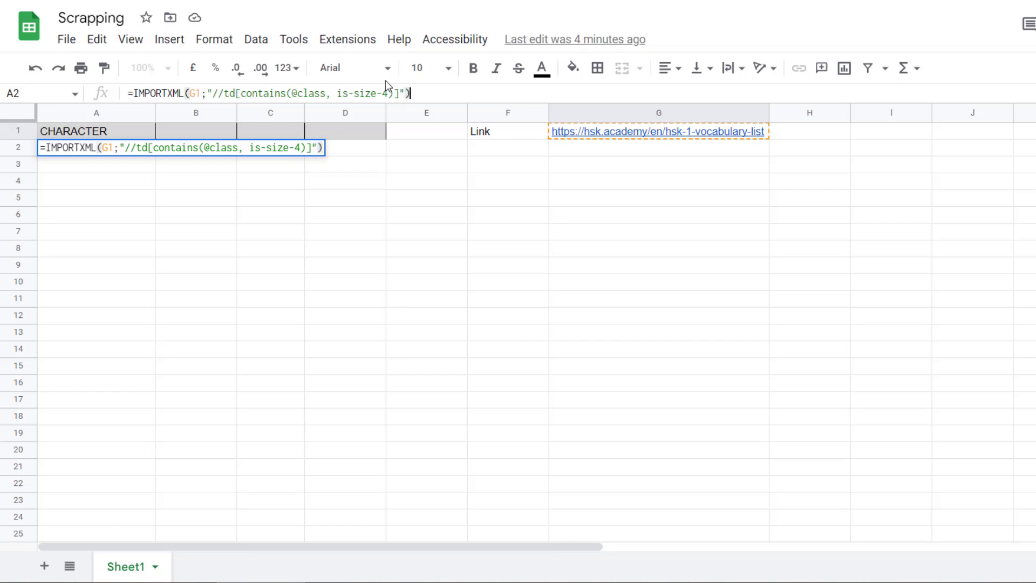
{"action": "key", "text": "Return"}
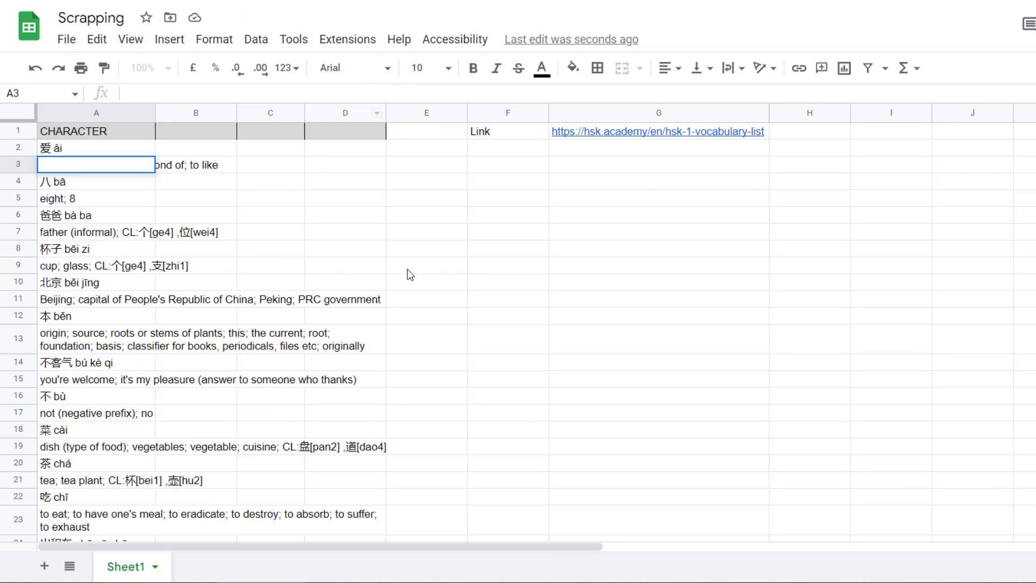
{"action": "left_click", "coordinate": [450, 253]}
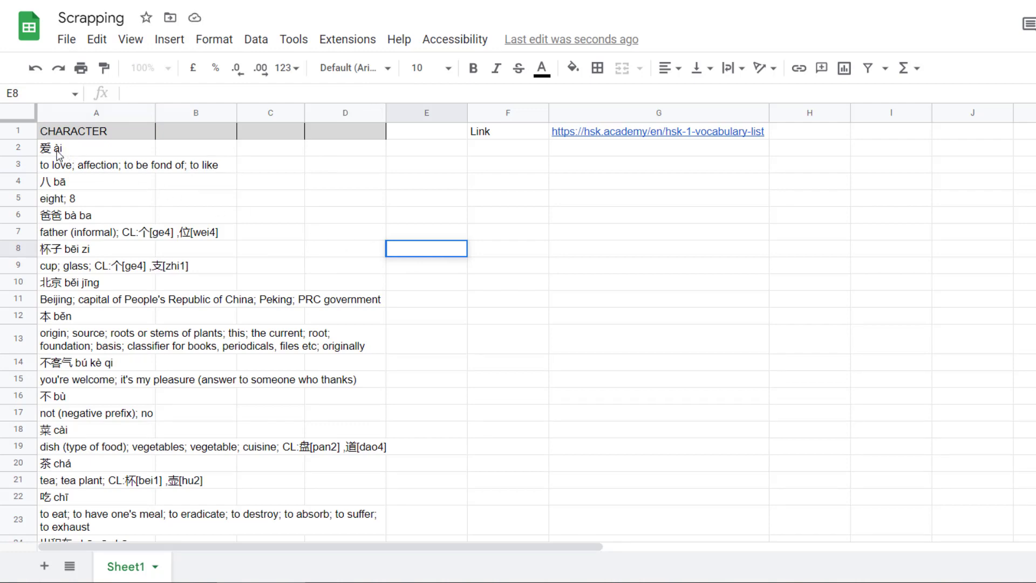
{"action": "key", "text": "alt+Tab"}
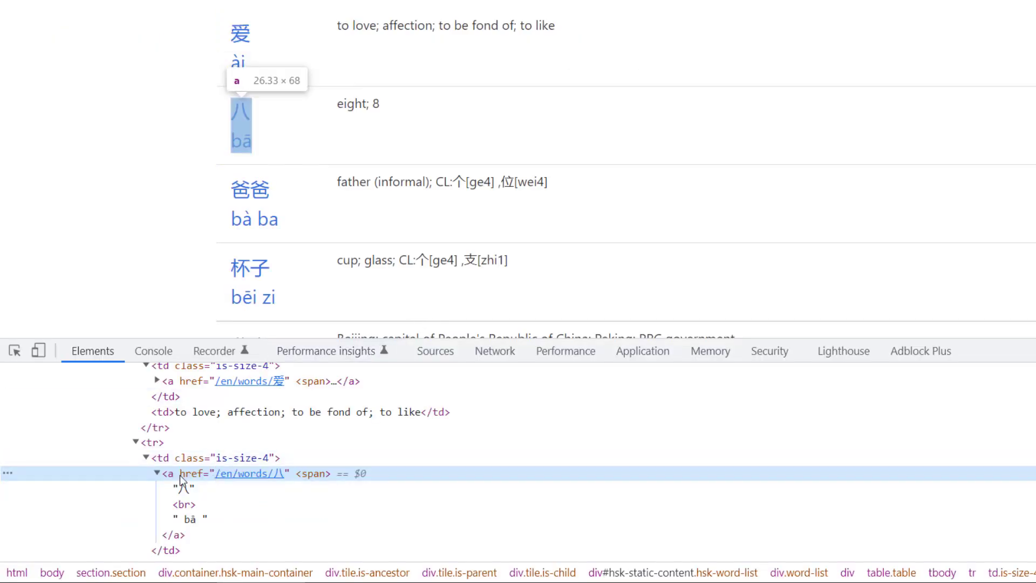
{"action": "scroll", "coordinate": [183, 534], "scroll_direction": "down", "scroll_amount": 3}
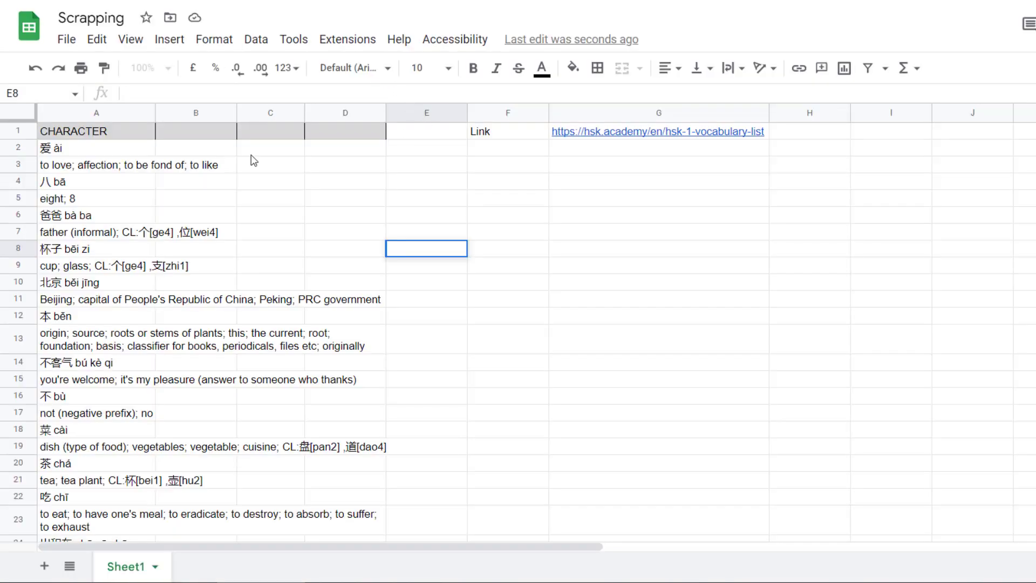
{"action": "key", "text": "ctrl+Home"}
{"action": "key", "text": "Return"}
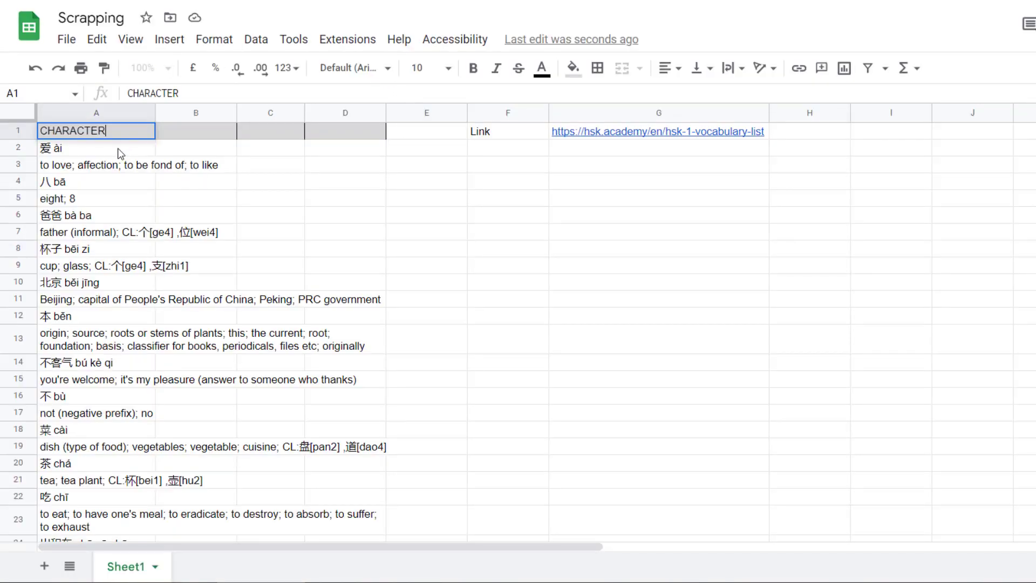
Append /a to A2's XPath so it targets only the word links.
{"action": "left_click", "coordinate": [121, 151]}
{"action": "left_click", "coordinate": [405, 94]}
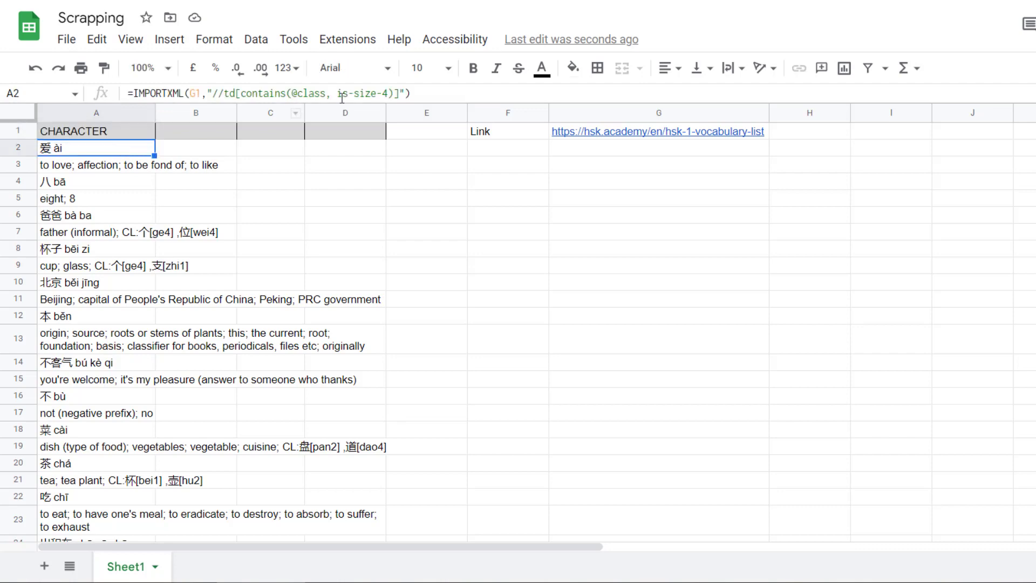
{"action": "left_click", "coordinate": [404, 93]}
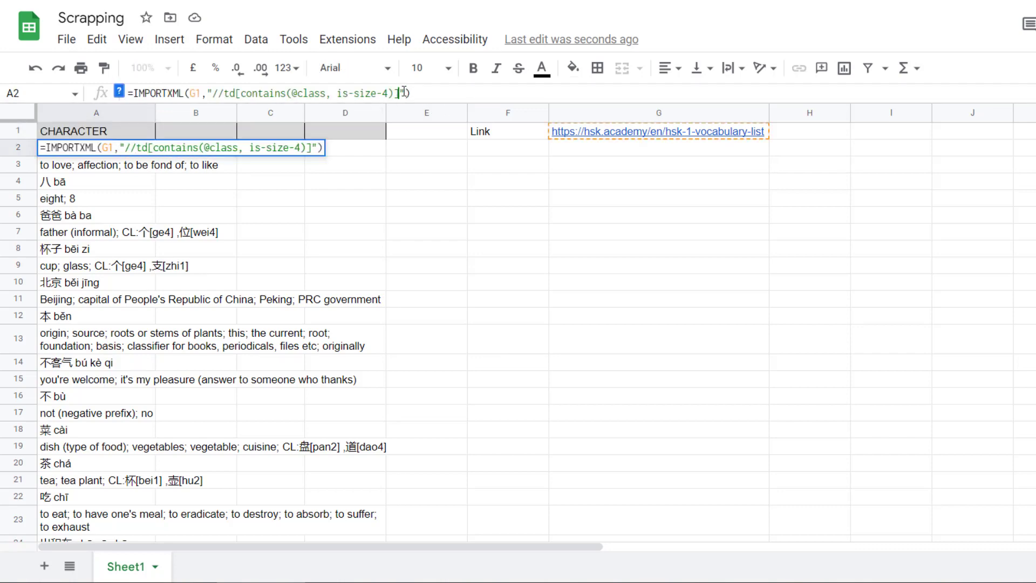
{"action": "type", "text": "/a"}
{"action": "key", "text": "Return"}
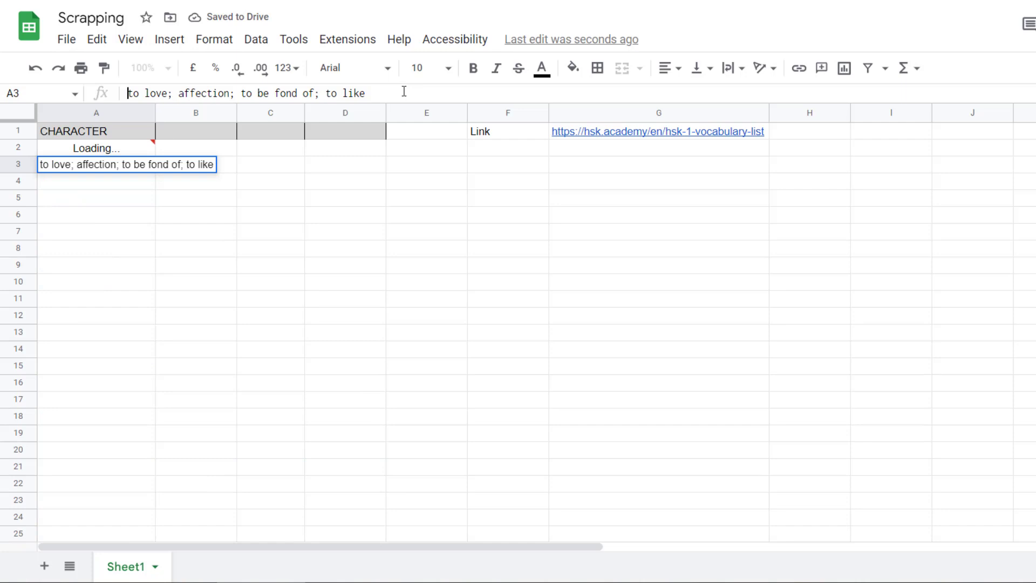
{"action": "left_click", "coordinate": [421, 295]}
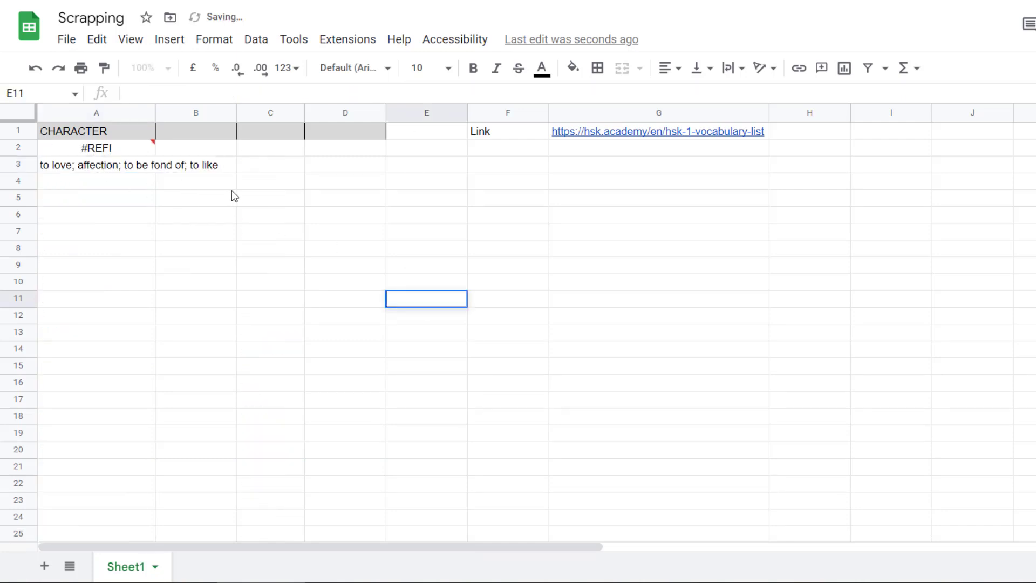
Delete the blocking text in A3 so the A2 array can expand.
{"action": "left_click", "coordinate": [86, 168]}
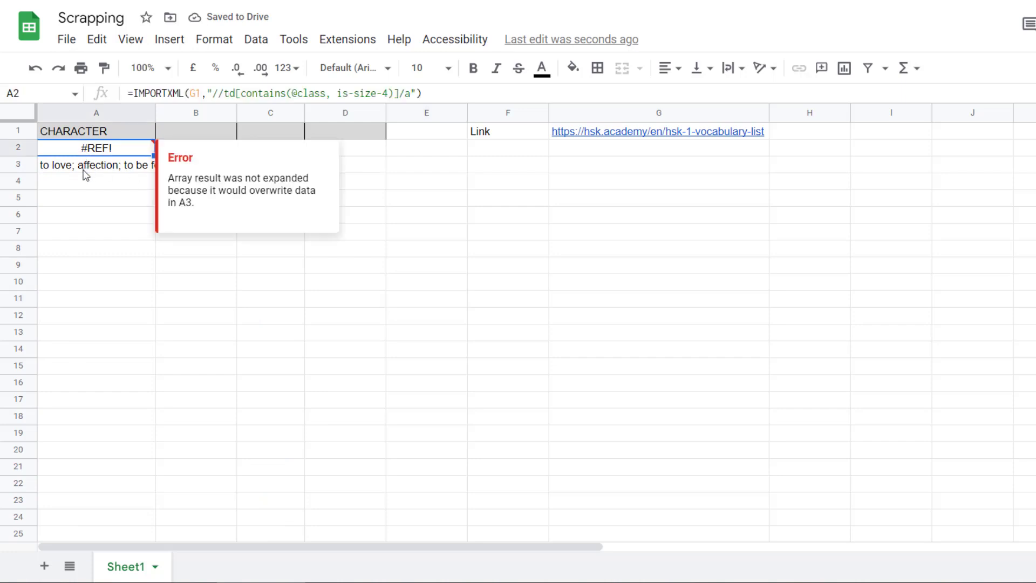
{"action": "double_click", "coordinate": [85, 169]}
{"action": "left_click", "coordinate": [102, 178]}
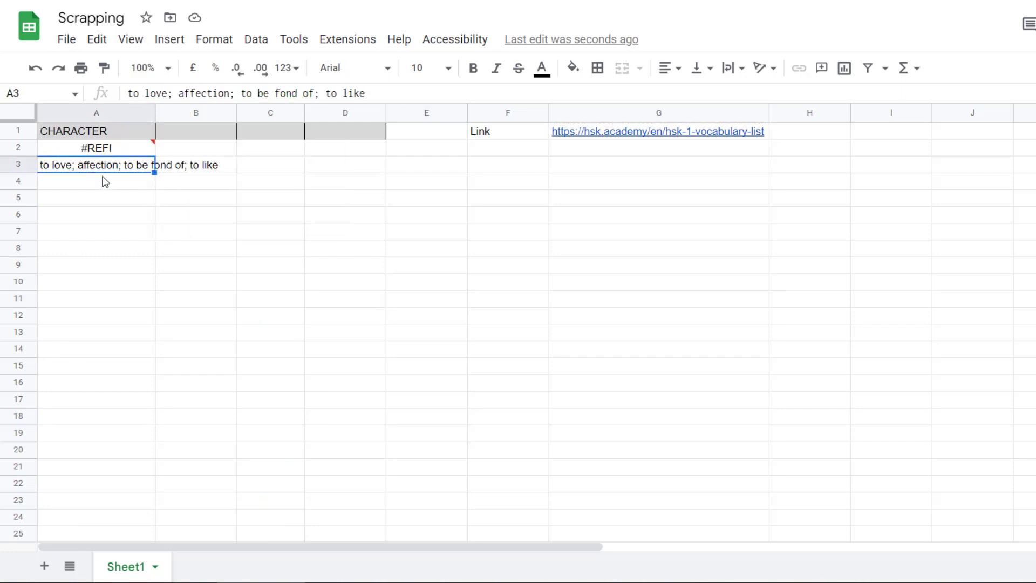
{"action": "key", "text": "Delete"}
{"action": "left_click", "coordinate": [475, 203]}
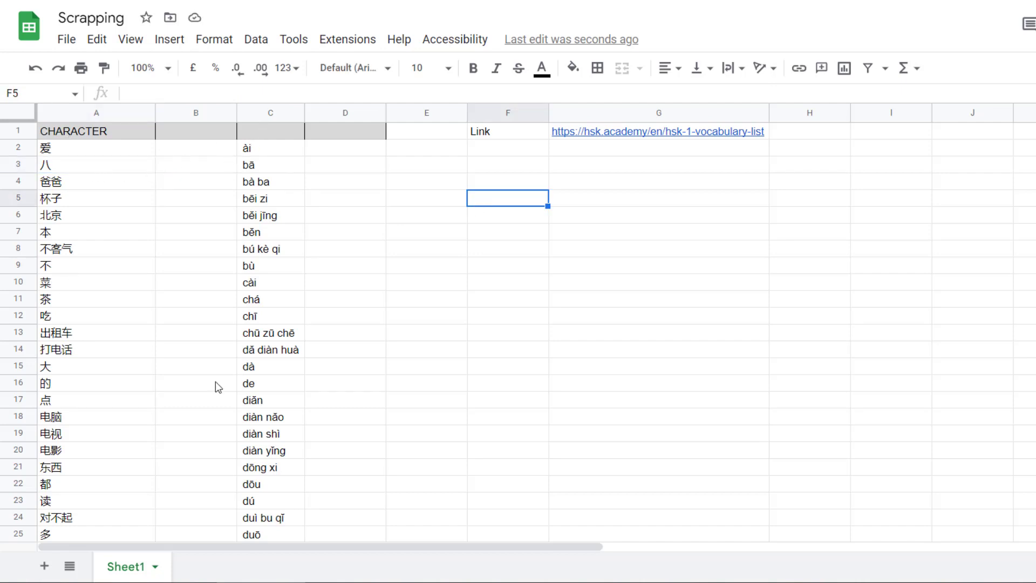
{"action": "left_click", "coordinate": [206, 153]}
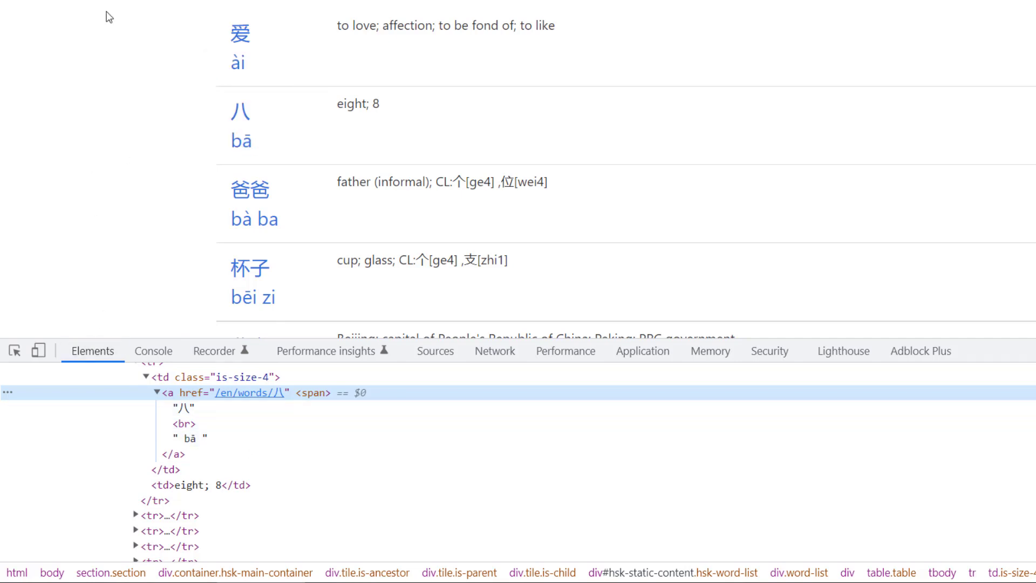
{"action": "right_click", "coordinate": [359, 104]}
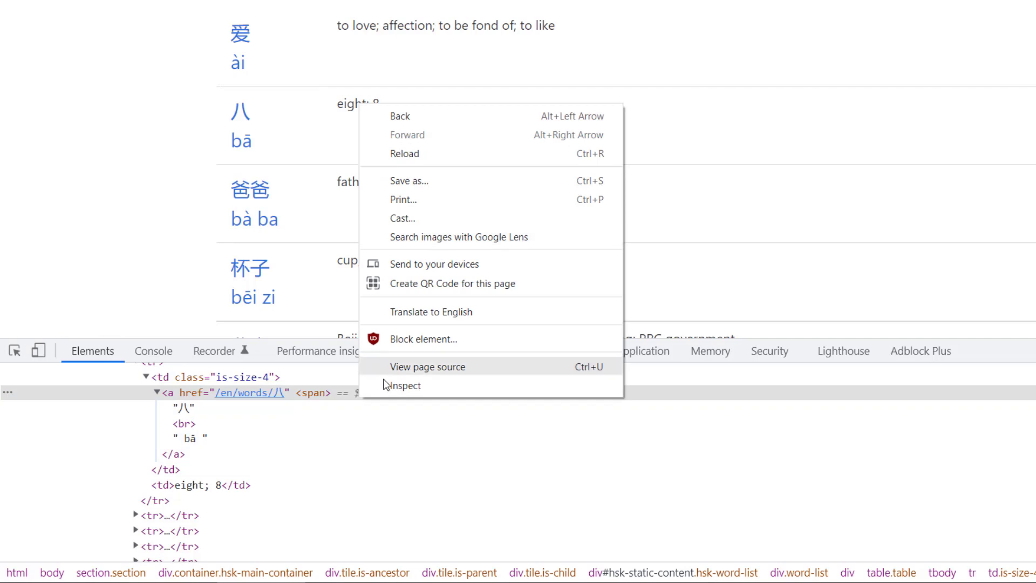
{"action": "left_click", "coordinate": [157, 219]}
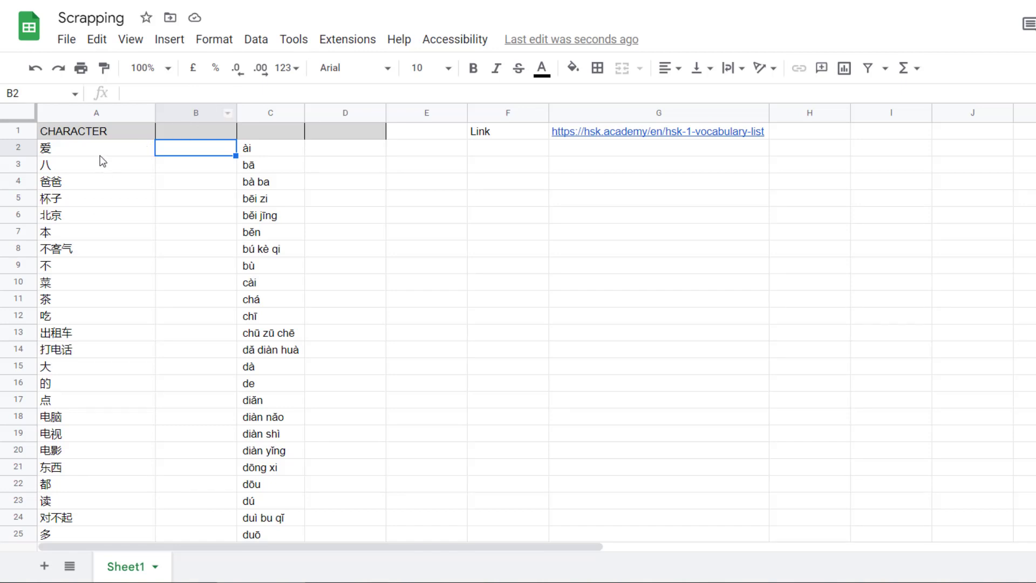
{"action": "left_click", "coordinate": [99, 149]}
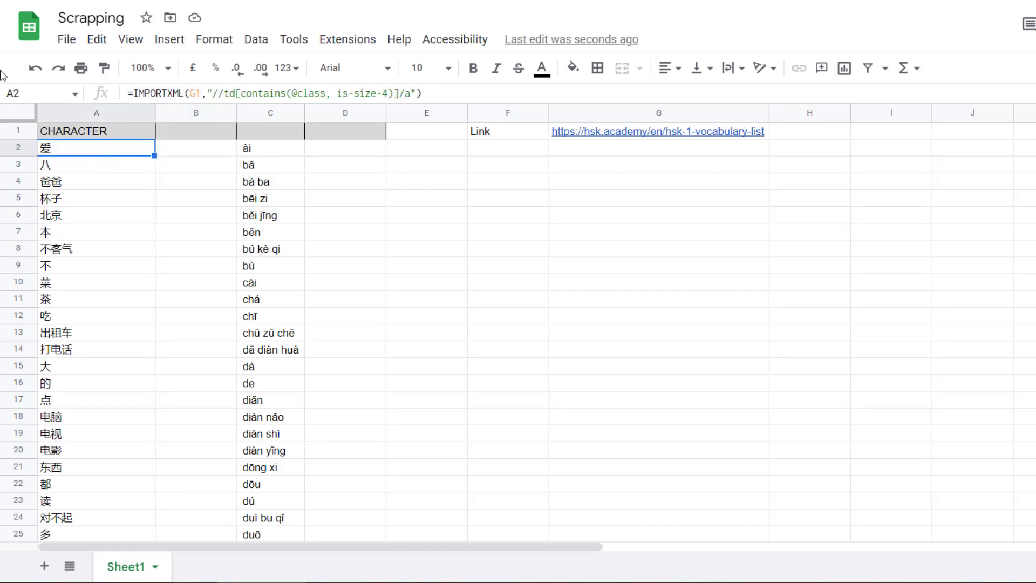
Copy the full IMPORTXML formula from A2 without changing it.
{"action": "key", "text": "Return"}
{"action": "key", "text": "ctrl+a"}
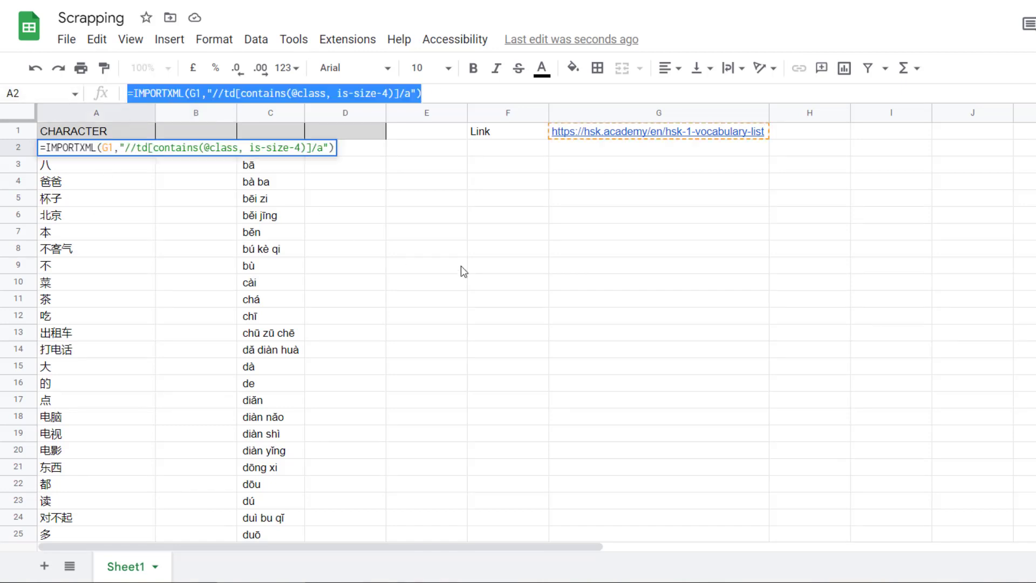
{"action": "key", "text": "Return"}
{"action": "left_click", "coordinate": [472, 245]}
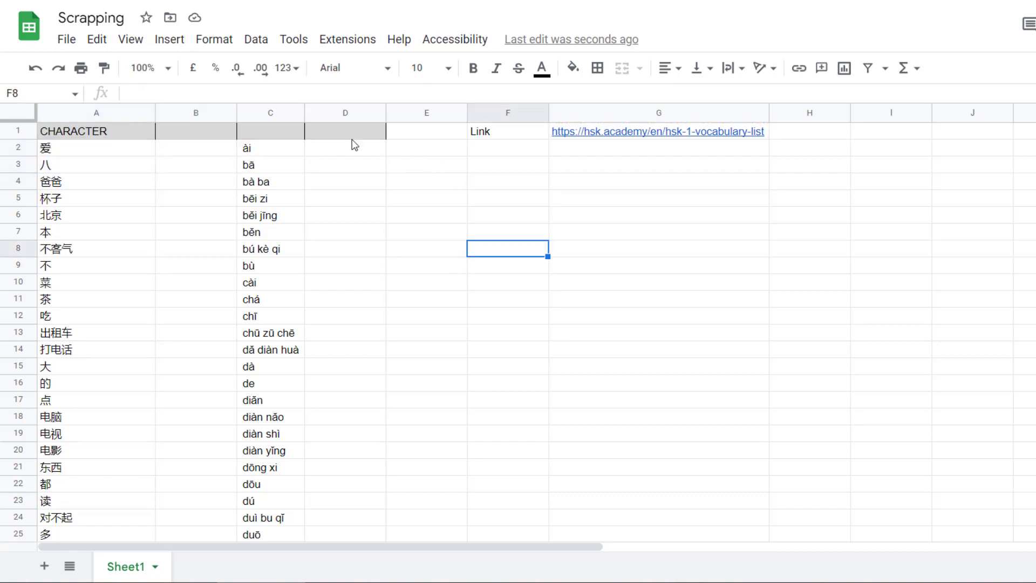
Enter TRANSLATION as the D1 header and PINYIN as the C1 header.
{"action": "left_click", "coordinate": [341, 133]}
{"action": "left_click", "coordinate": [376, 91]}
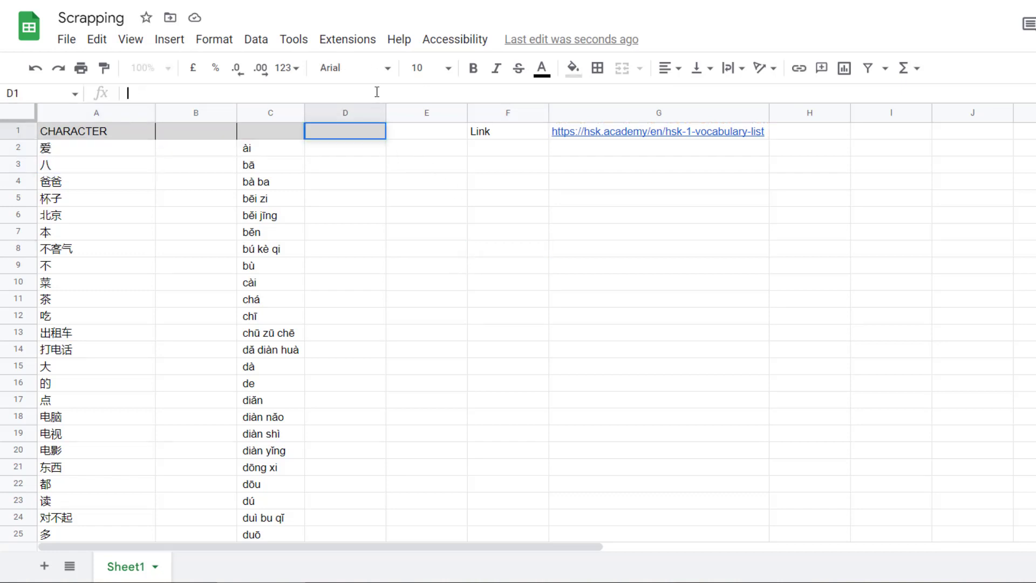
{"action": "type", "text": "TRANSLATION"}
{"action": "key", "text": "Return"}
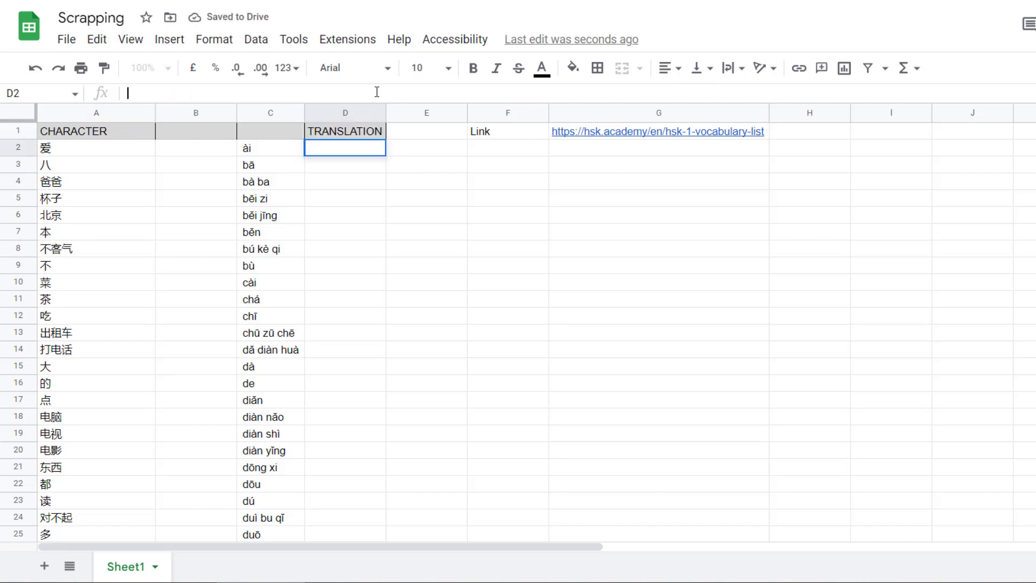
{"action": "left_click", "coordinate": [292, 134]}
{"action": "type", "text": "PINYIN"}
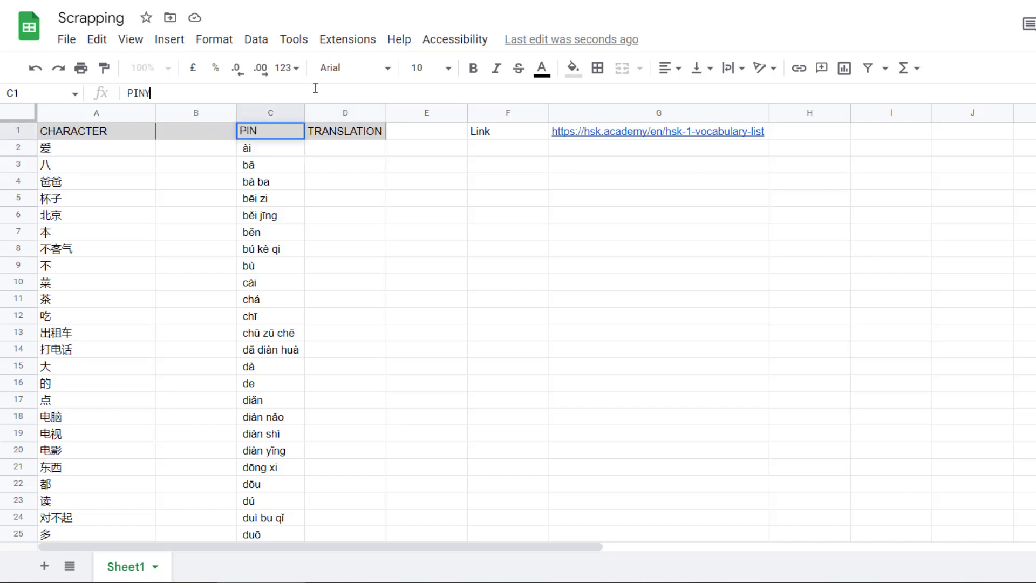
{"action": "double_click", "coordinate": [354, 151]}
{"action": "left_click", "coordinate": [351, 67]}
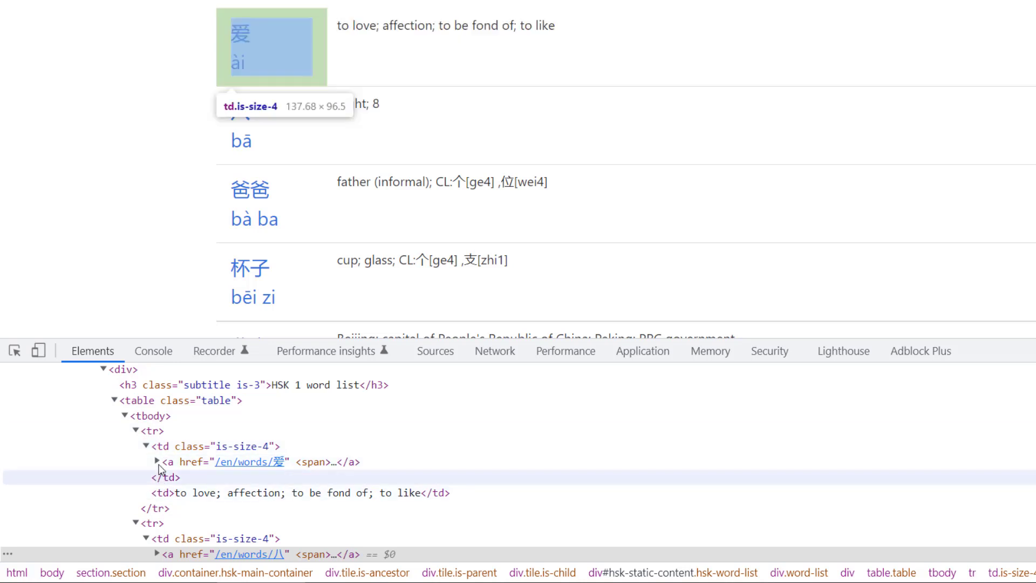
Collapse the first td.is-size-4 node to reveal the sibling translation cell.
{"action": "left_click", "coordinate": [146, 445]}
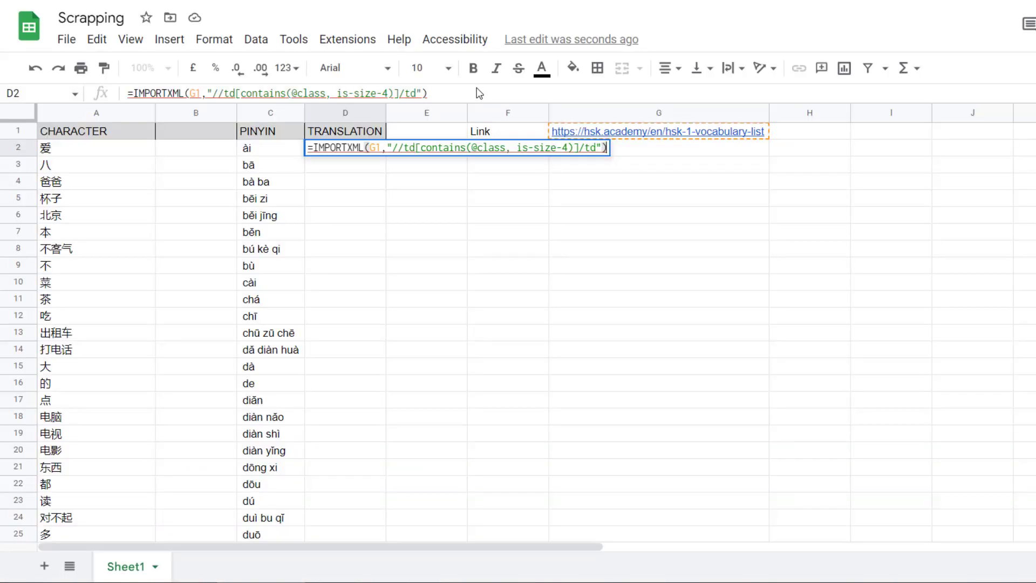
Change D2's XPath to //tbody/tr/td[2] to pull each row's English translation.
{"action": "left_click", "coordinate": [399, 94]}
{"action": "left_click_drag", "start_coordinate": [398, 94], "coordinate": [227, 95]}
{"action": "type", "text": "tbody"}
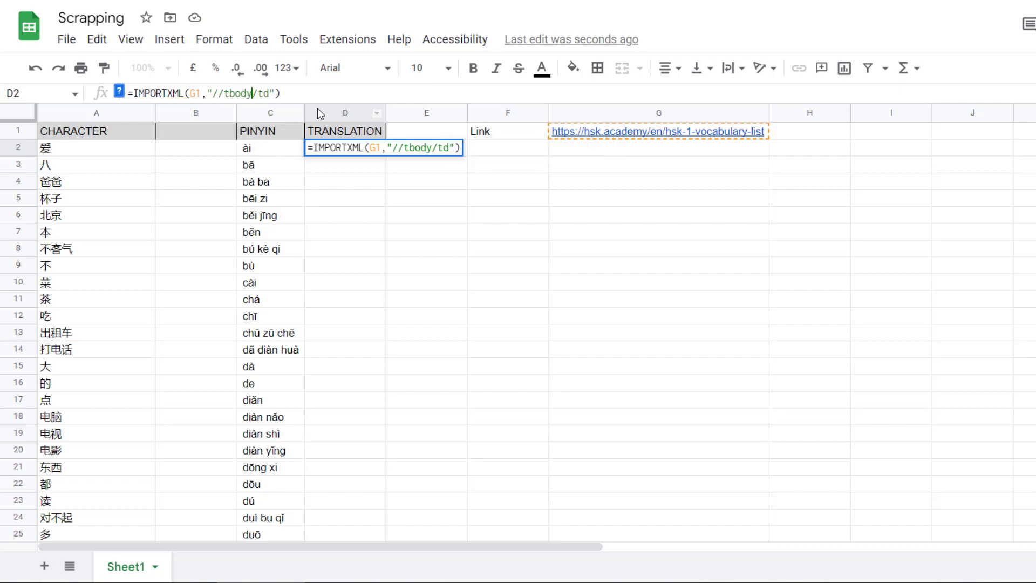
{"action": "type", "text": "//"}
{"action": "type", "text": "tr//t"}
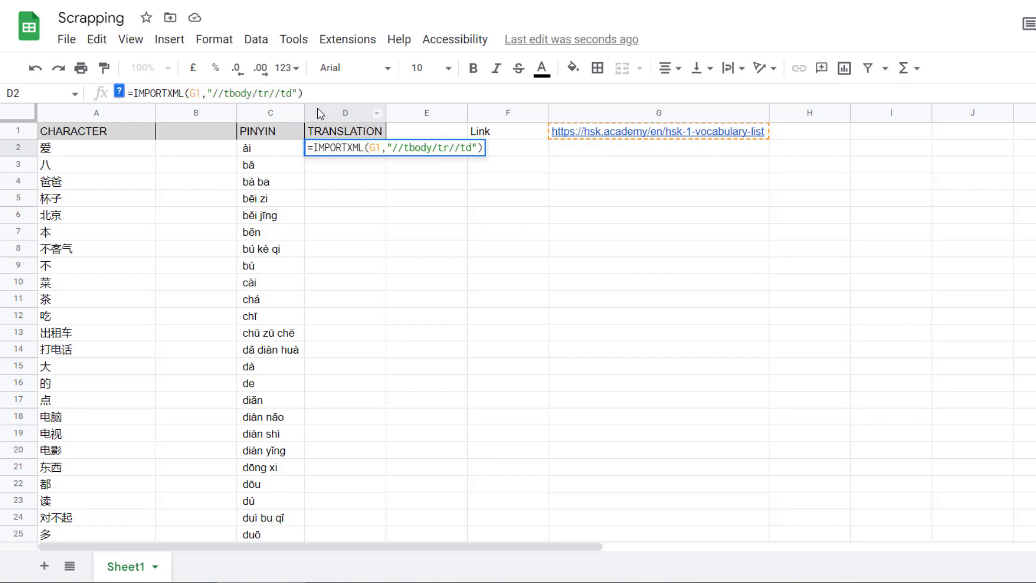
{"action": "key", "text": "BackSpace"}
{"action": "type", "text": "[2]"}
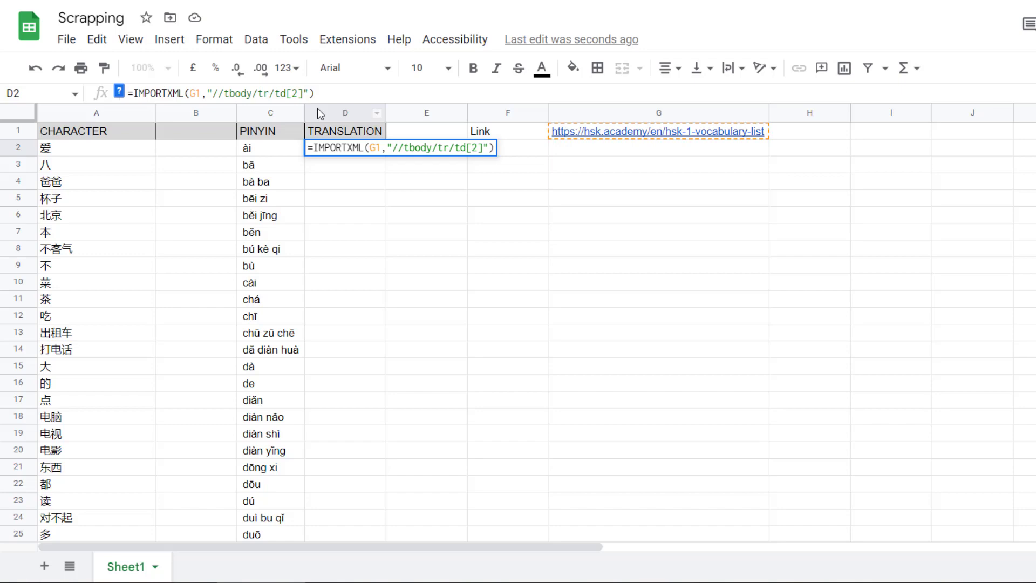
{"action": "left_click", "coordinate": [350, 97]}
{"action": "key", "text": "Return"}
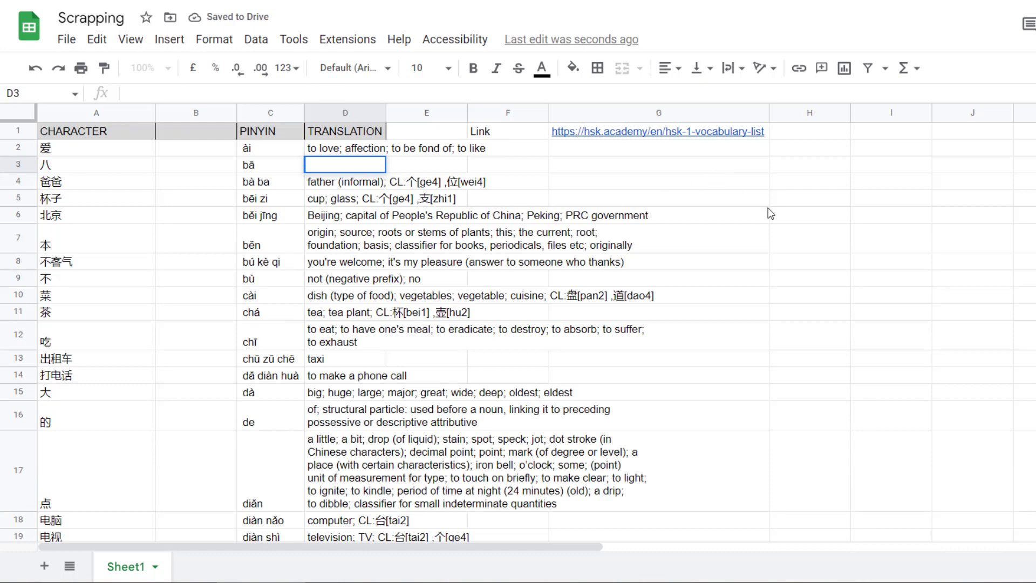
Widen column D (TRANSLATION) in two drags, checking the C2 pinyin and D2 formula in between.
{"action": "left_click", "coordinate": [555, 197]}
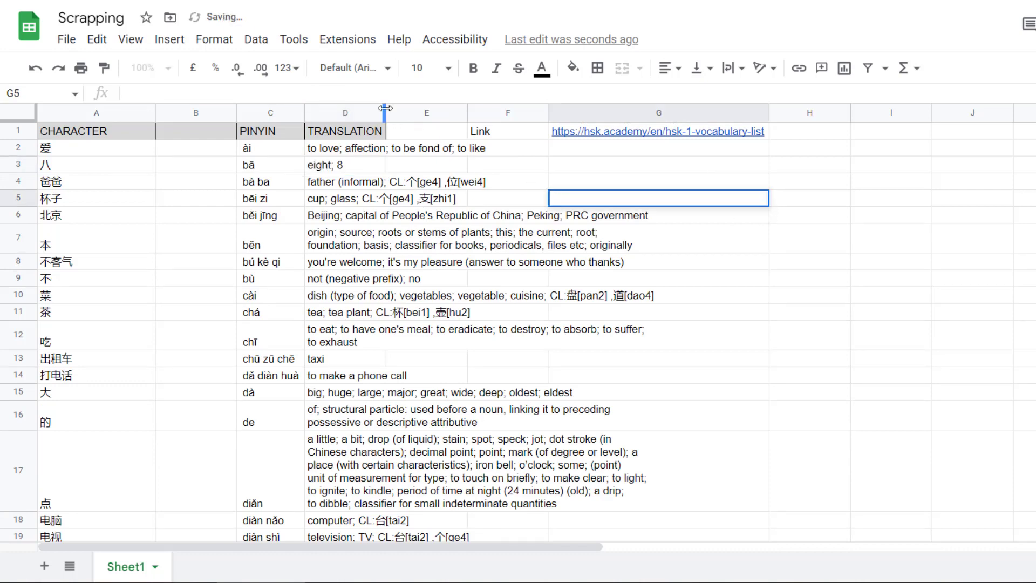
{"action": "left_click_drag", "start_coordinate": [385, 108], "coordinate": [514, 108]}
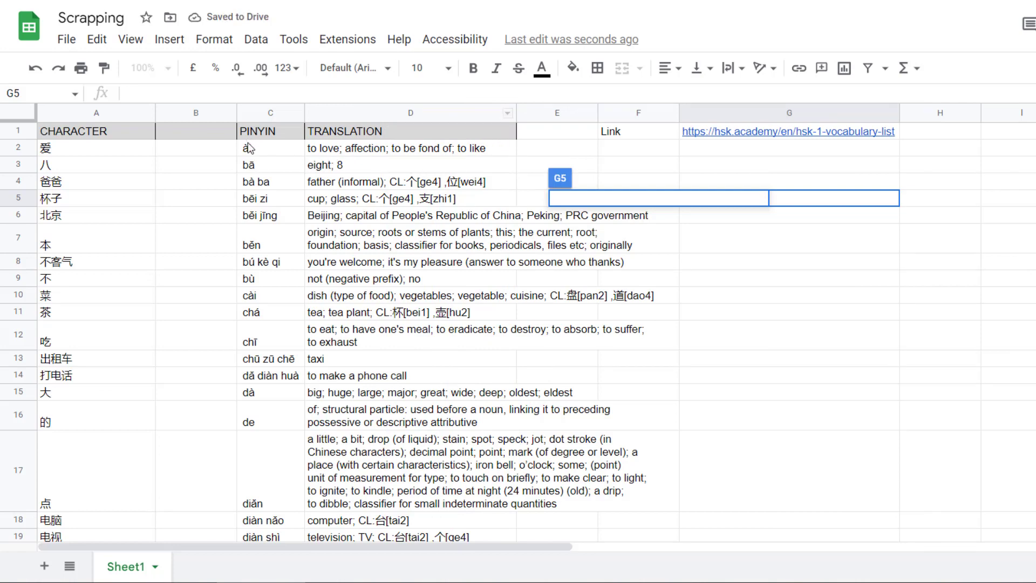
{"action": "double_click", "coordinate": [280, 152]}
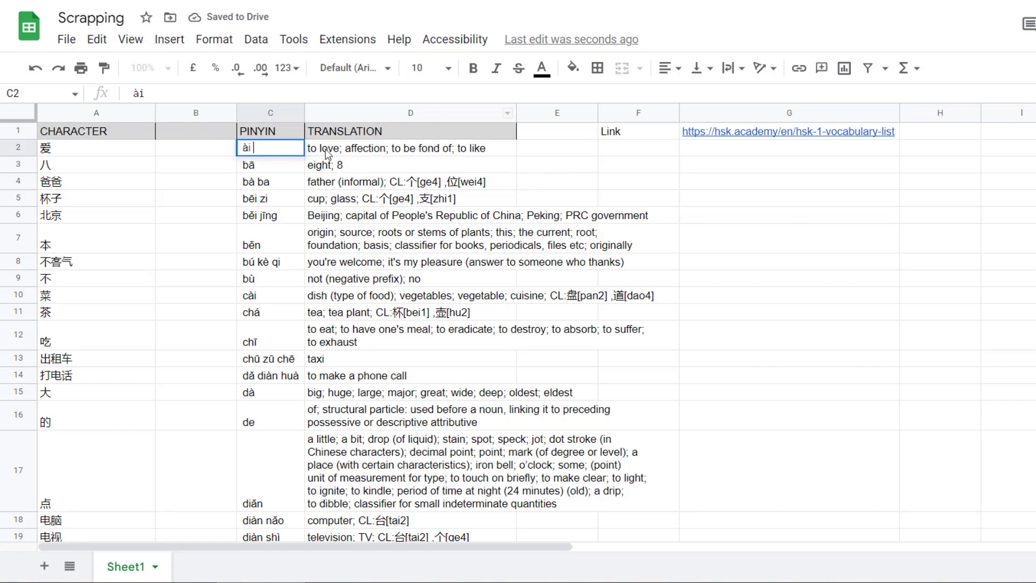
{"action": "key", "text": "Tab"}
{"action": "key", "text": "Up"}
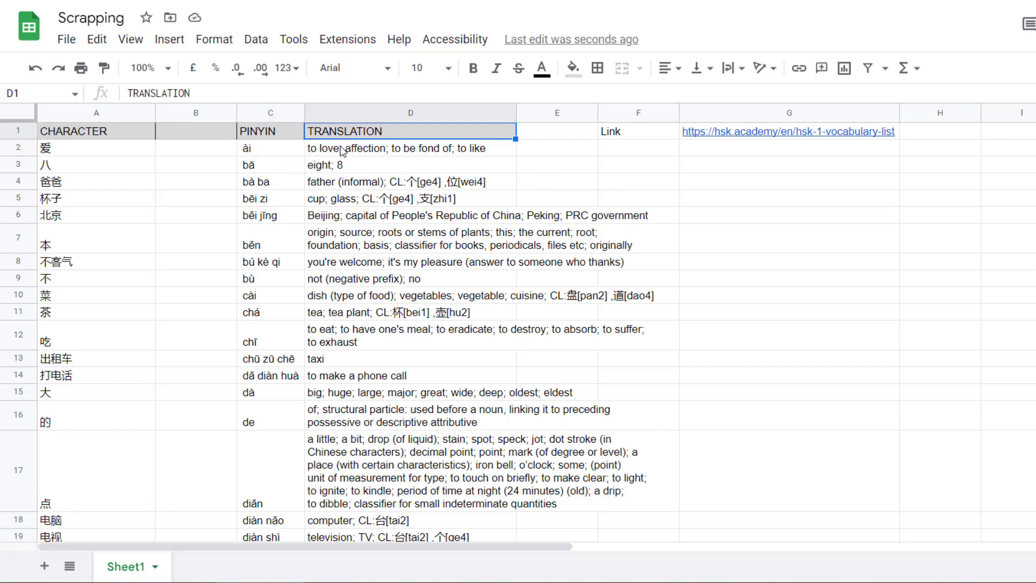
{"action": "left_click", "coordinate": [341, 151]}
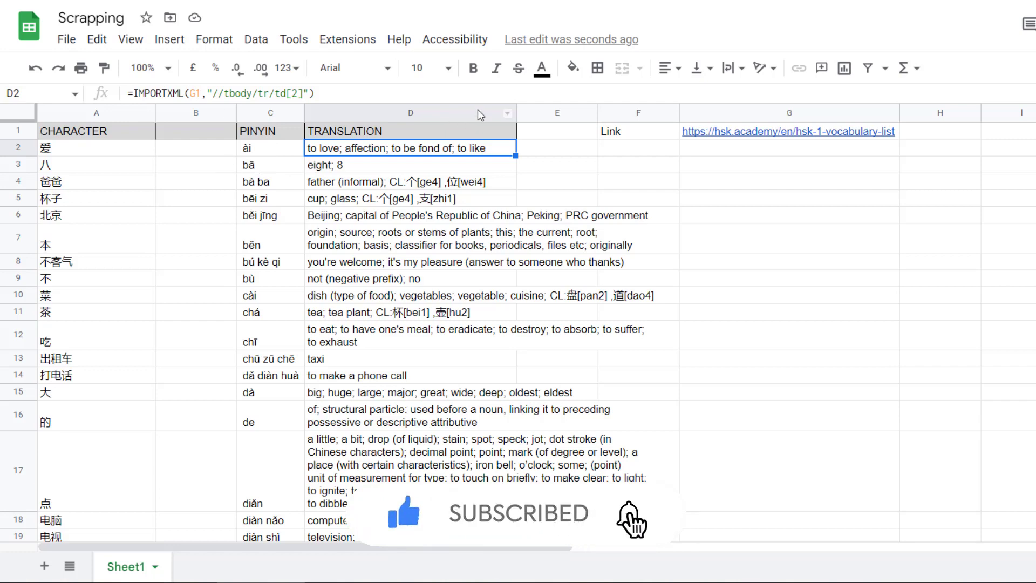
{"action": "left_click_drag", "start_coordinate": [517, 115], "coordinate": [634, 96]}
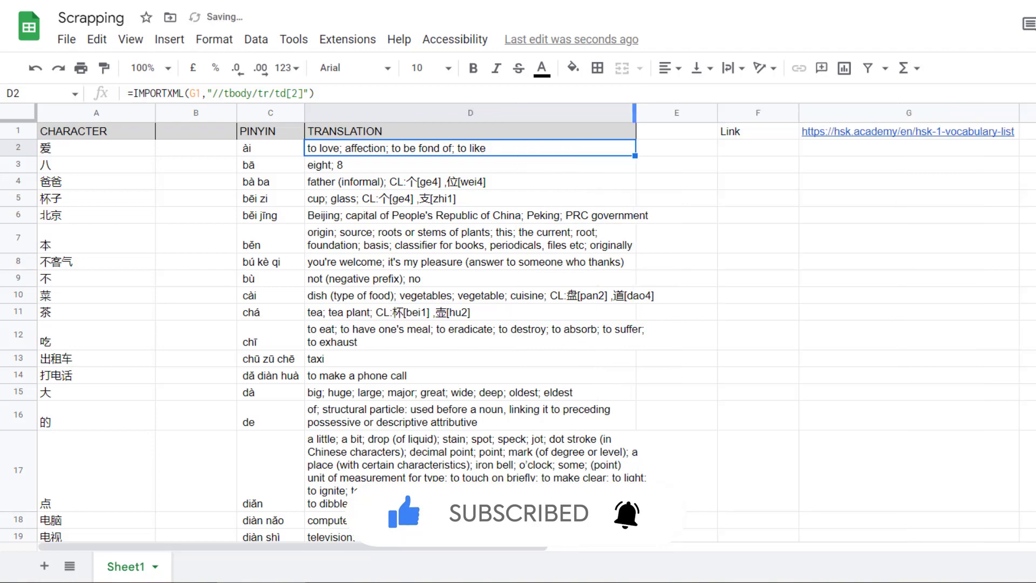